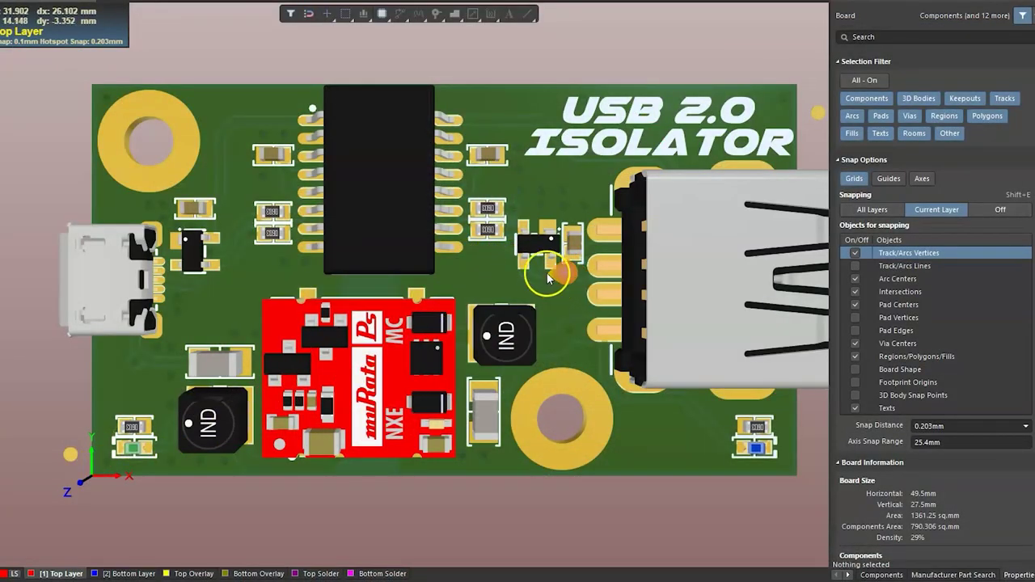
right_click_drag(549, 277, 515, 303)
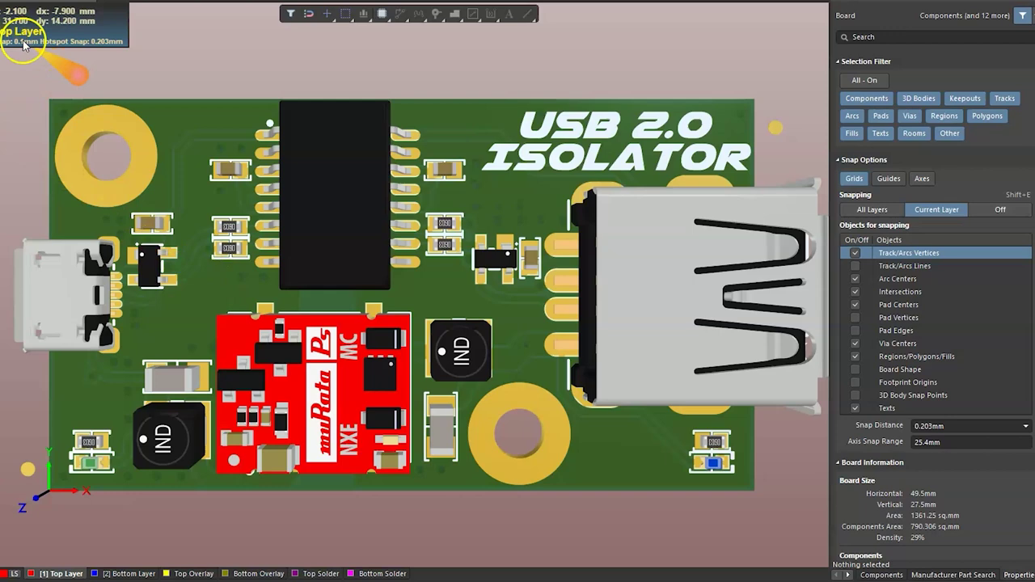
left_click(48, 36)
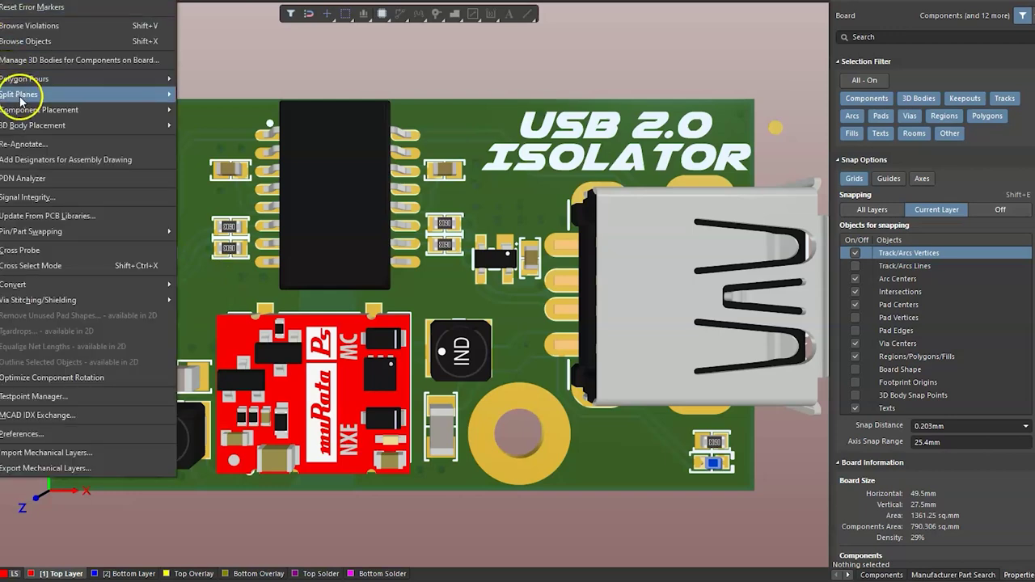
left_click(135, 402)
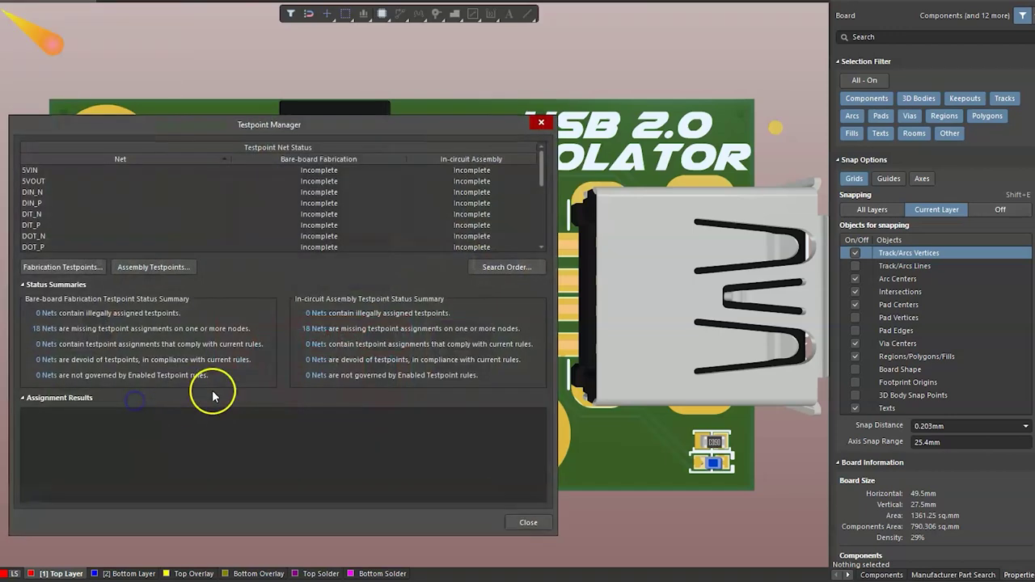
scroll(382, 180, "down", 2)
scroll(383, 180, "down", 3)
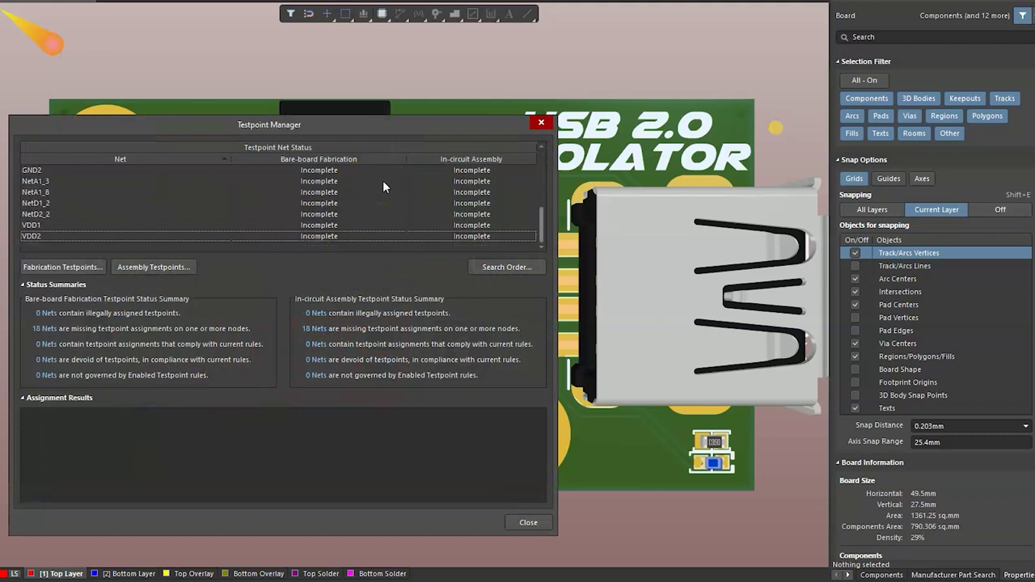
scroll(382, 235, "up", 2)
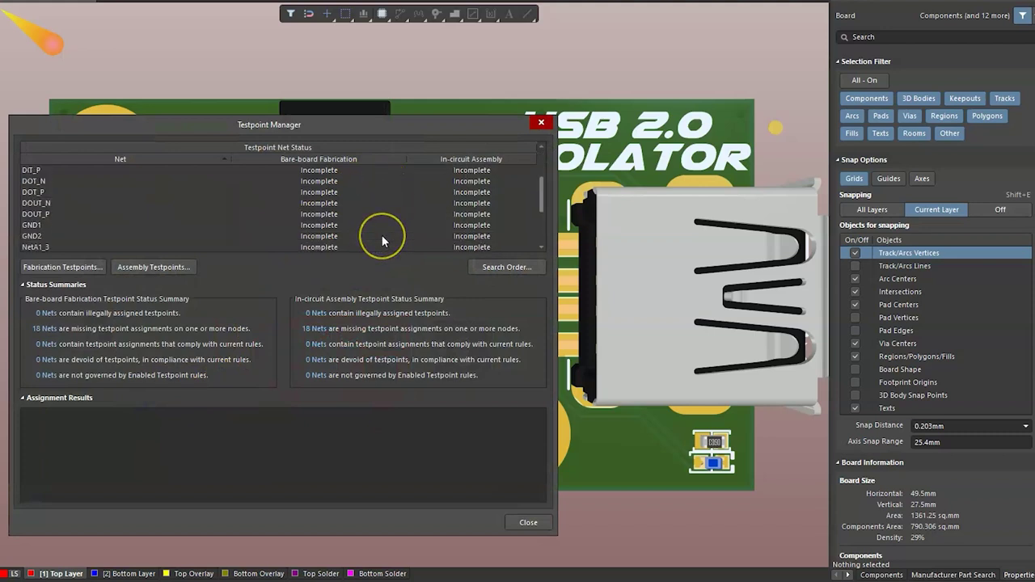
scroll(382, 235, "up", 3)
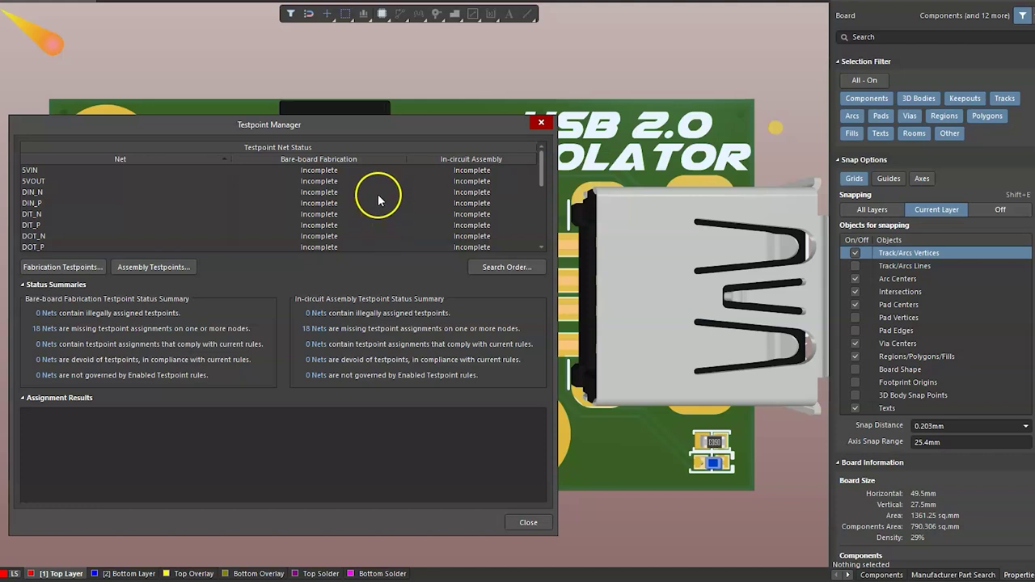
scroll(378, 191, "down", 2)
scroll(408, 212, "down", 3)
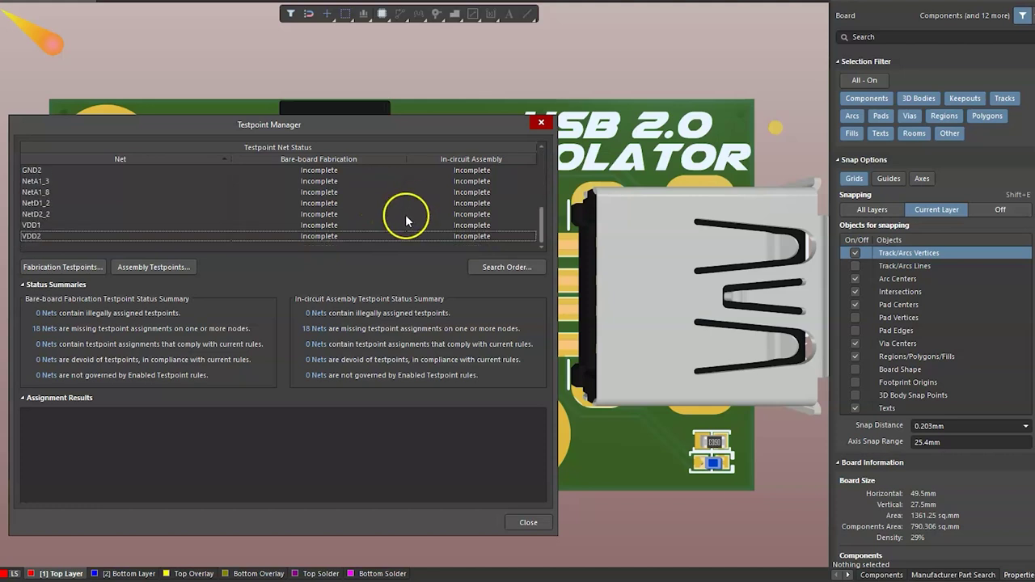
scroll(405, 215, "up", 2)
scroll(405, 215, "up", 3)
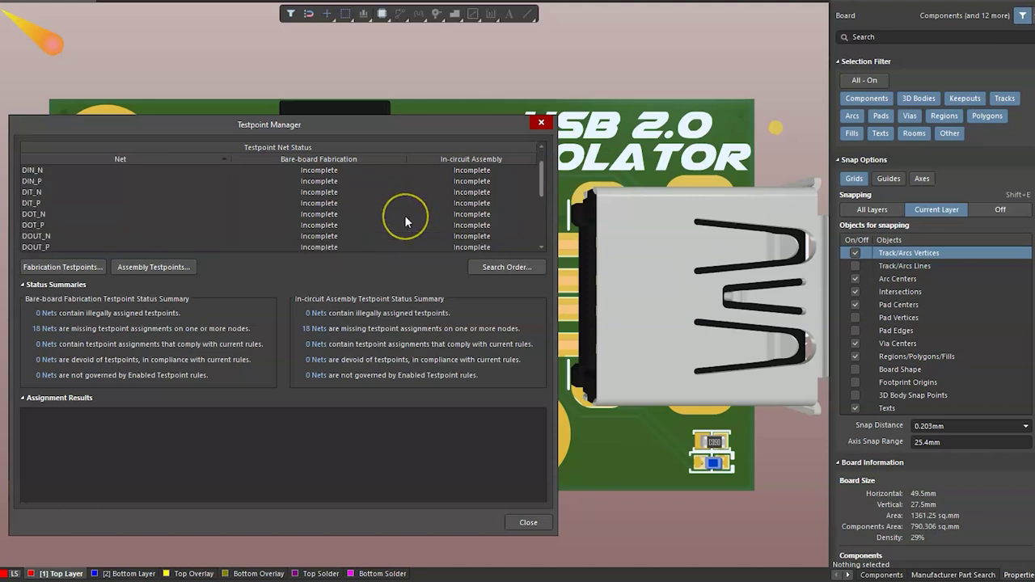
left_click(540, 123)
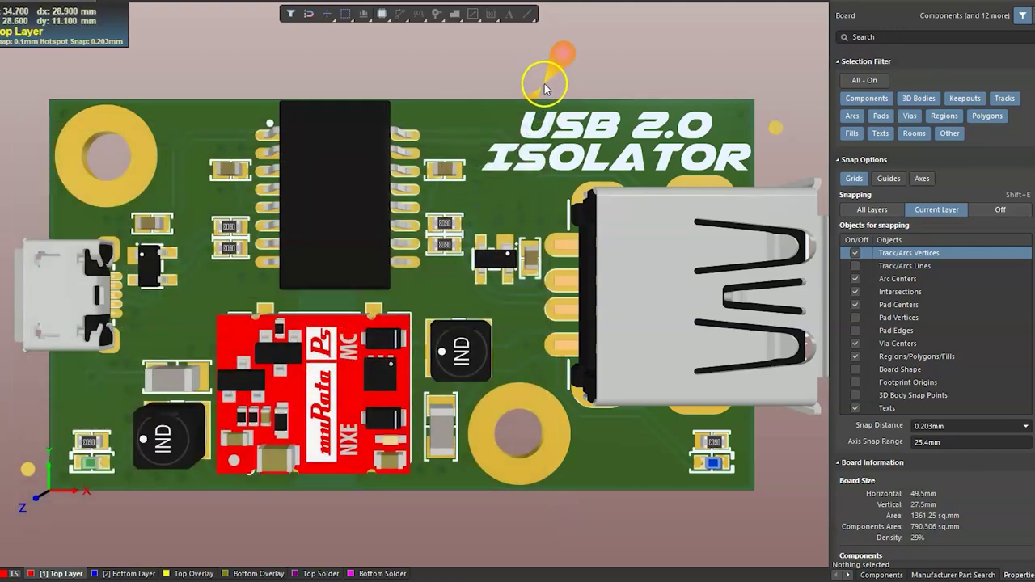
Switch to the 2D view, zoom into the DIN_P pad and select it.
key("2")
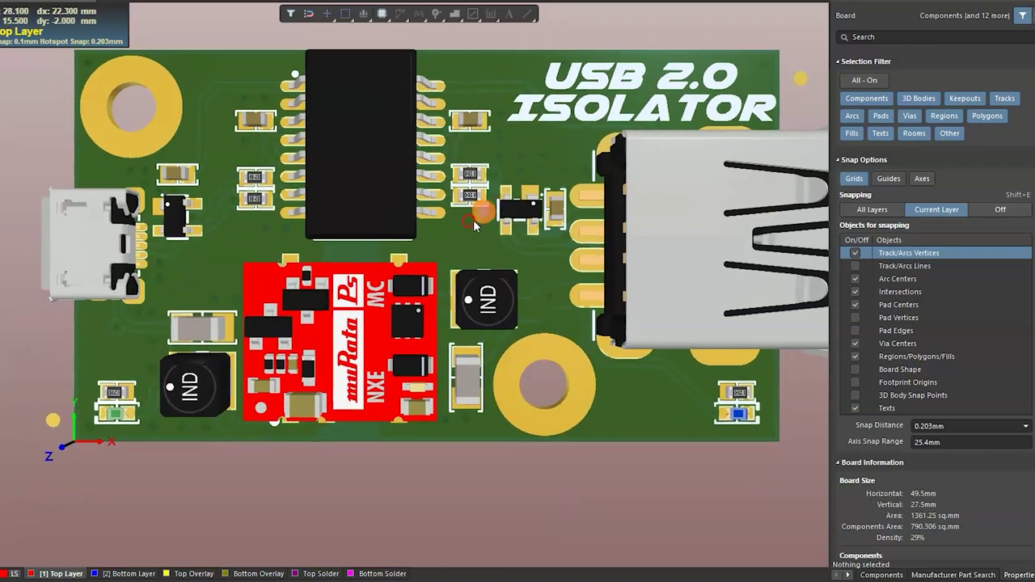
scroll(472, 225, "up", 3, "ctrl")
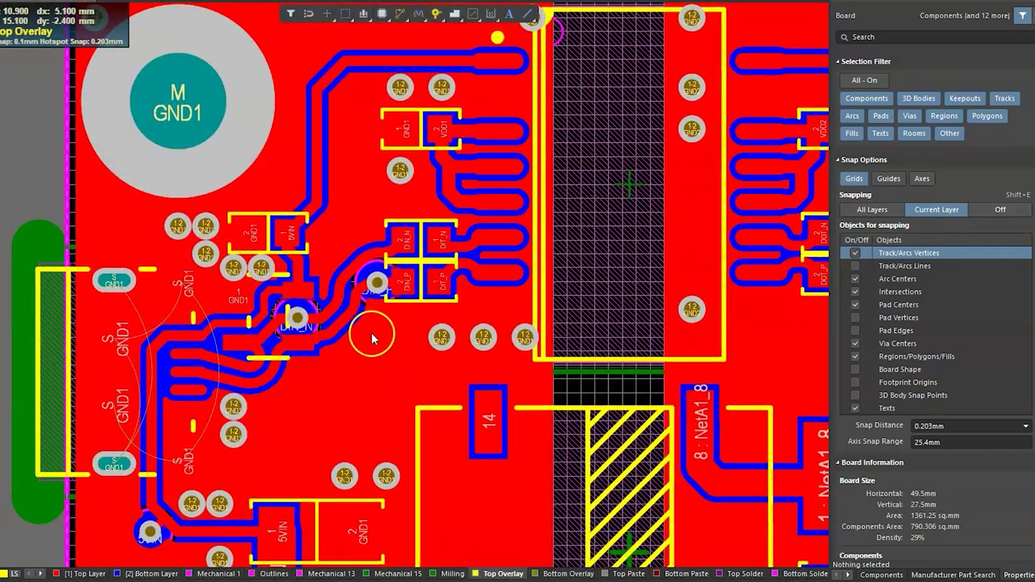
right_click_drag(371, 332, 289, 247)
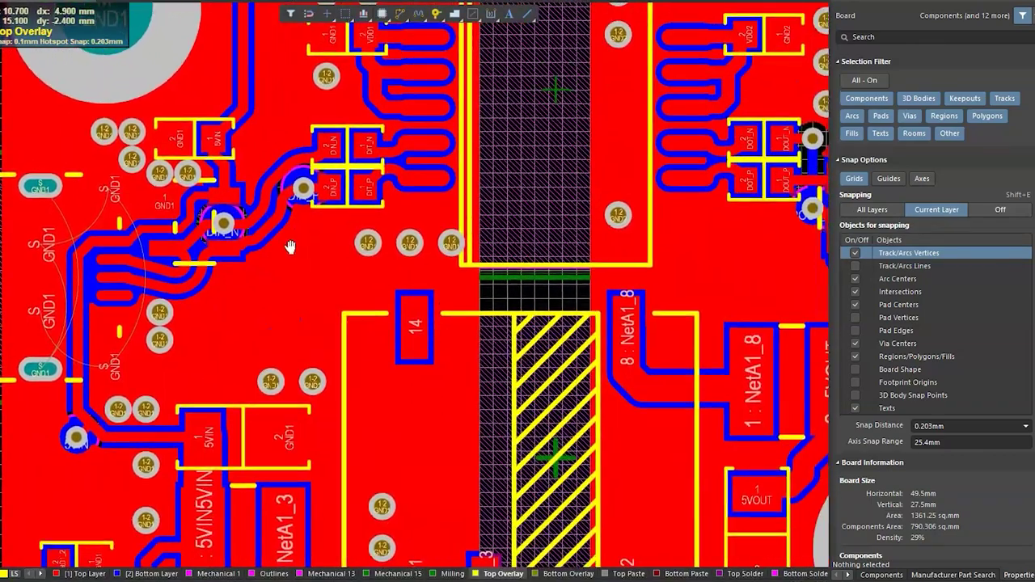
left_click(360, 306)
scroll(319, 255, "up", 1, "ctrl")
scroll(317, 252, "up", 1, "ctrl")
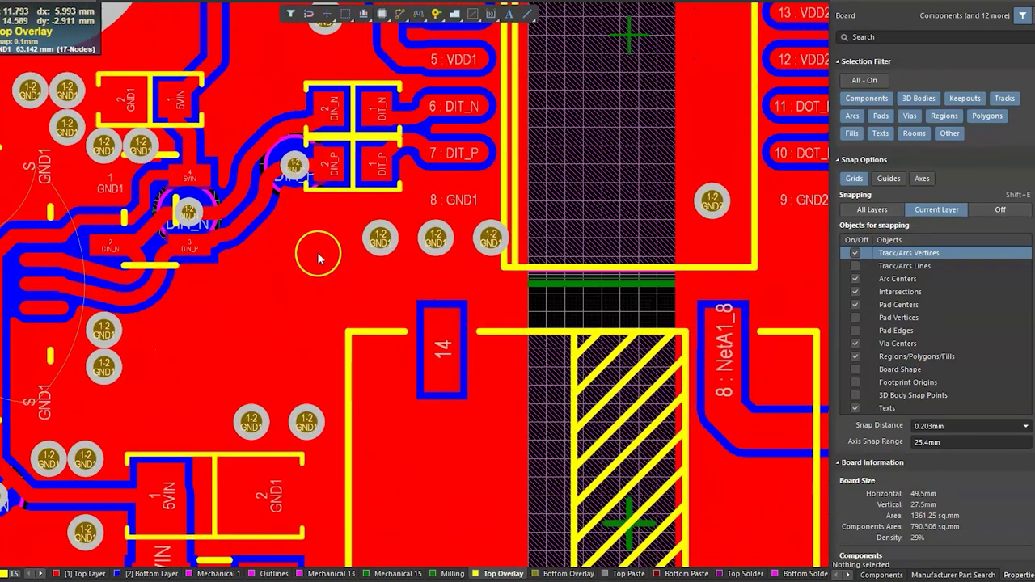
scroll(317, 252, "up", 1, "ctrl")
scroll(311, 239, "up", 1, "ctrl")
right_click_drag(301, 218, 305, 290)
left_click(289, 208)
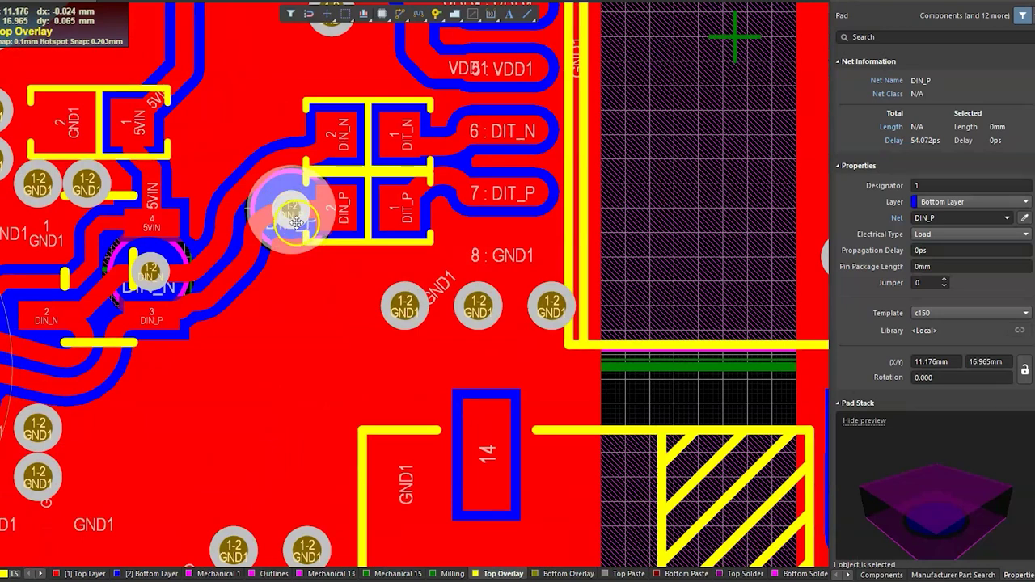
Make DIN_P a bottom fabrication and assembly testpoint with manual, untented bottom solder mask.
scroll(959, 342, "down", 2)
scroll(964, 335, "down", 3)
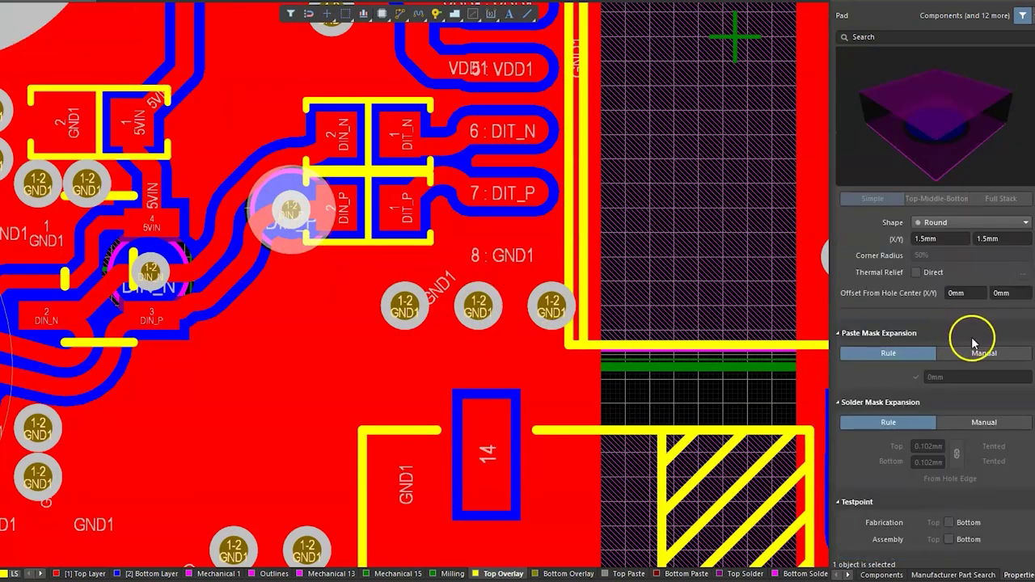
left_click(950, 523)
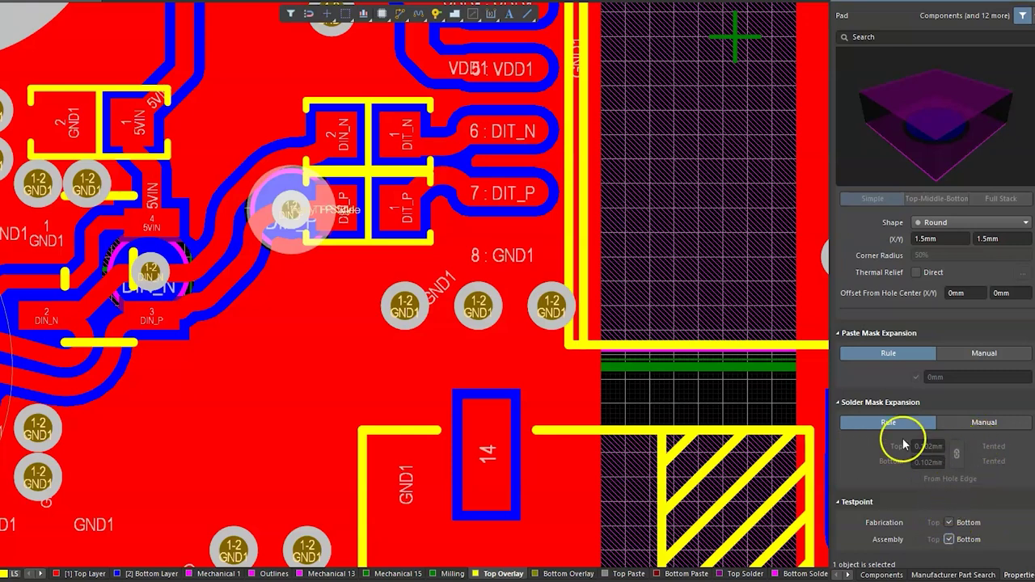
left_click(984, 425)
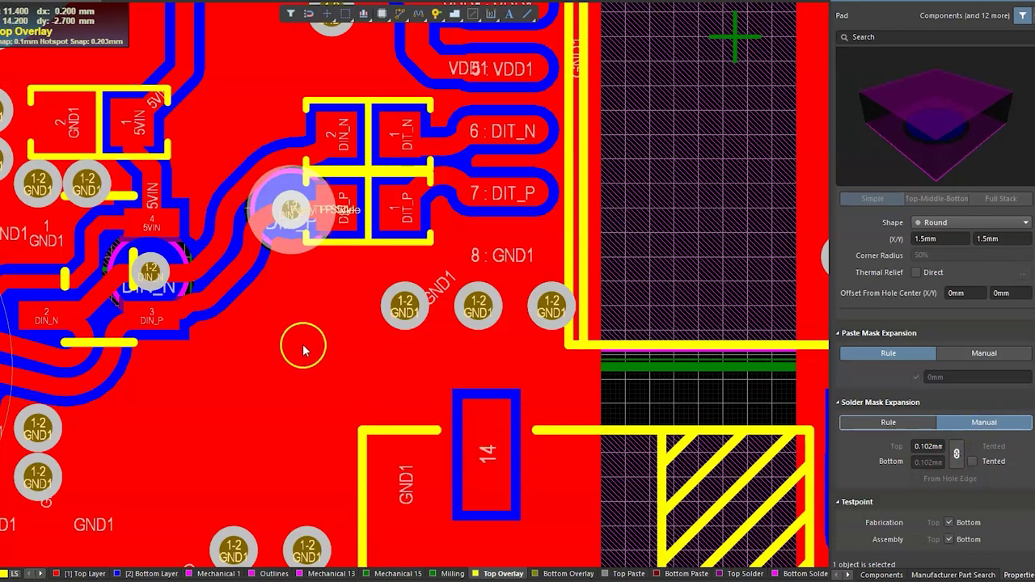
left_click(969, 524)
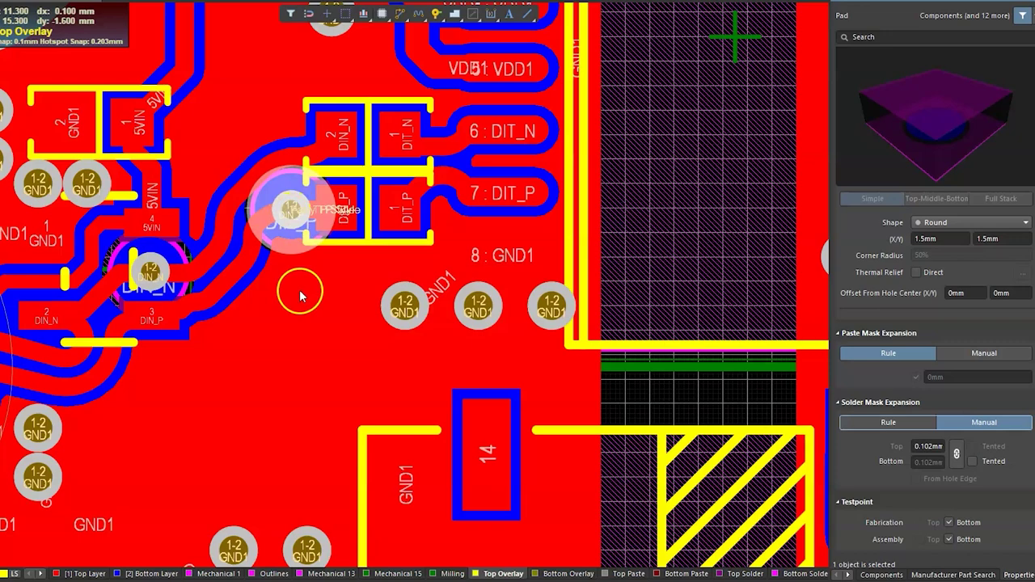
left_click(313, 308)
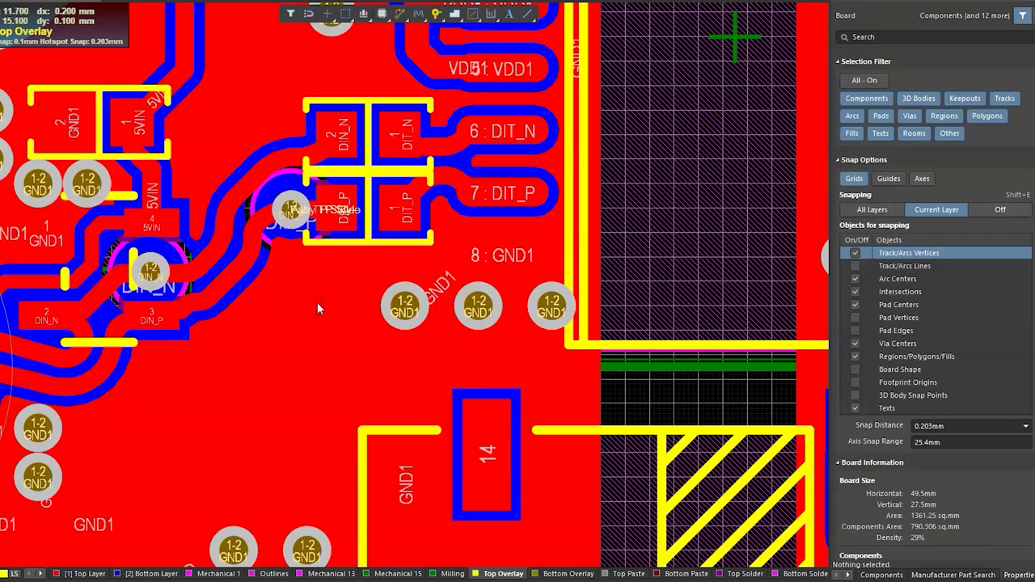
key("3")
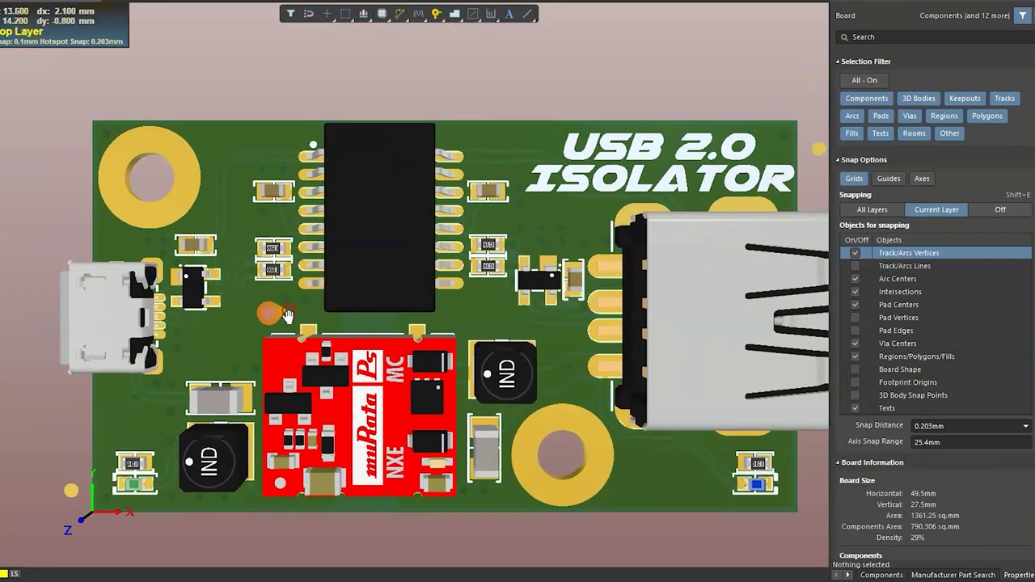
key("2")
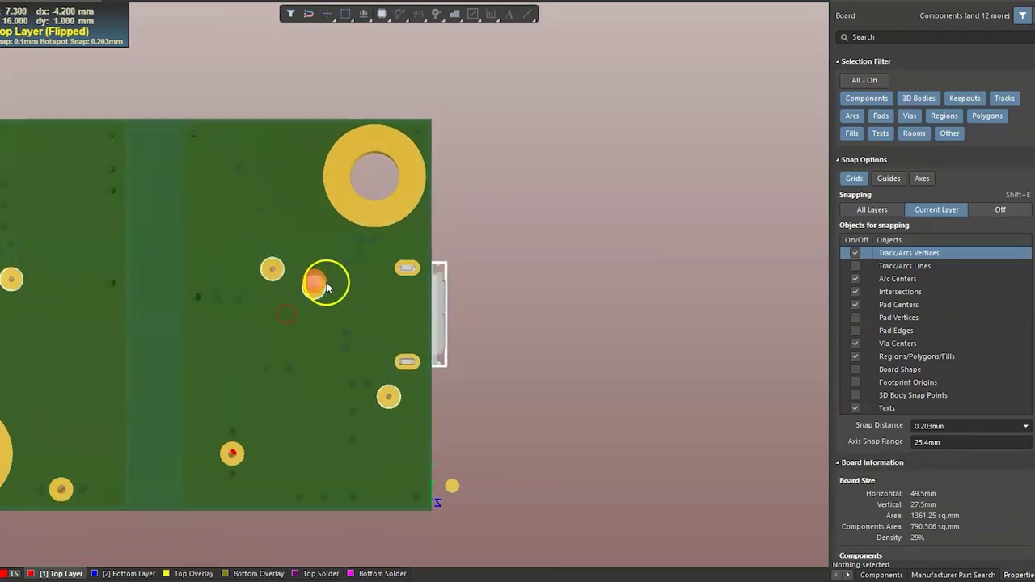
scroll(374, 270, "up", 2, "ctrl")
scroll(377, 268, "up", 2, "ctrl")
scroll(375, 268, "up", 2, "ctrl")
scroll(380, 279, "up", 2, "ctrl")
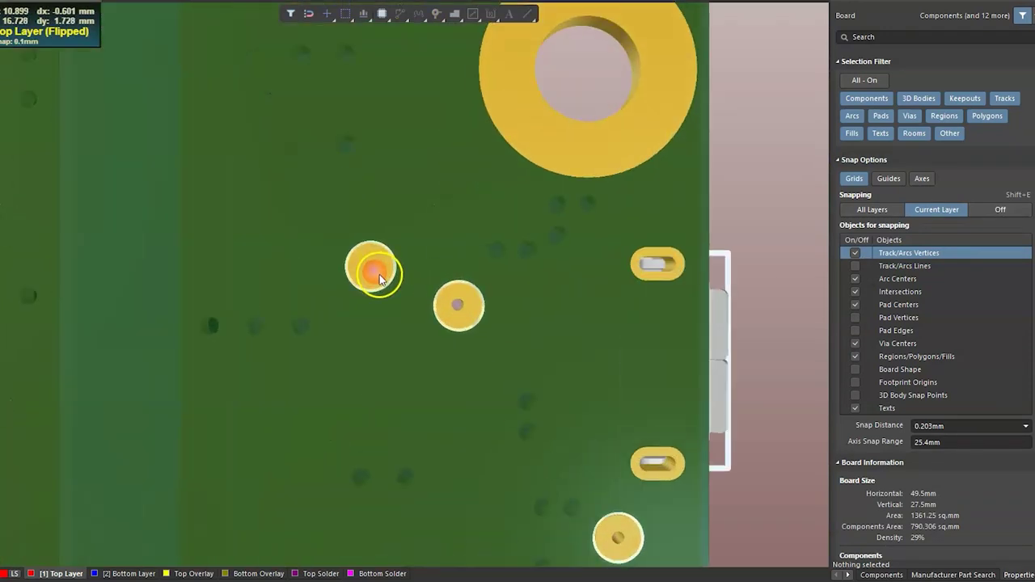
scroll(380, 278, "up", 2, "ctrl")
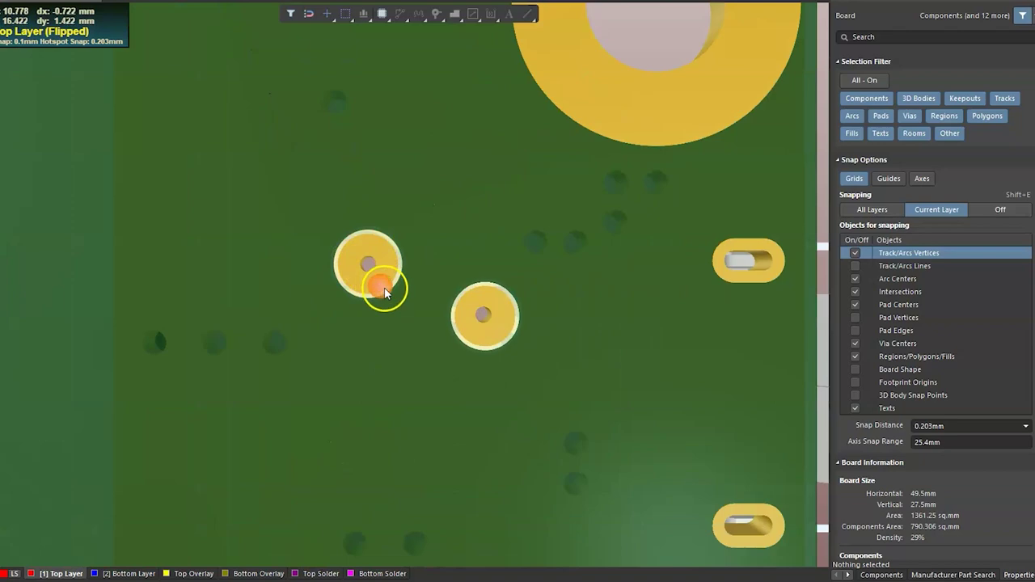
scroll(385, 295, "down", 2, "ctrl")
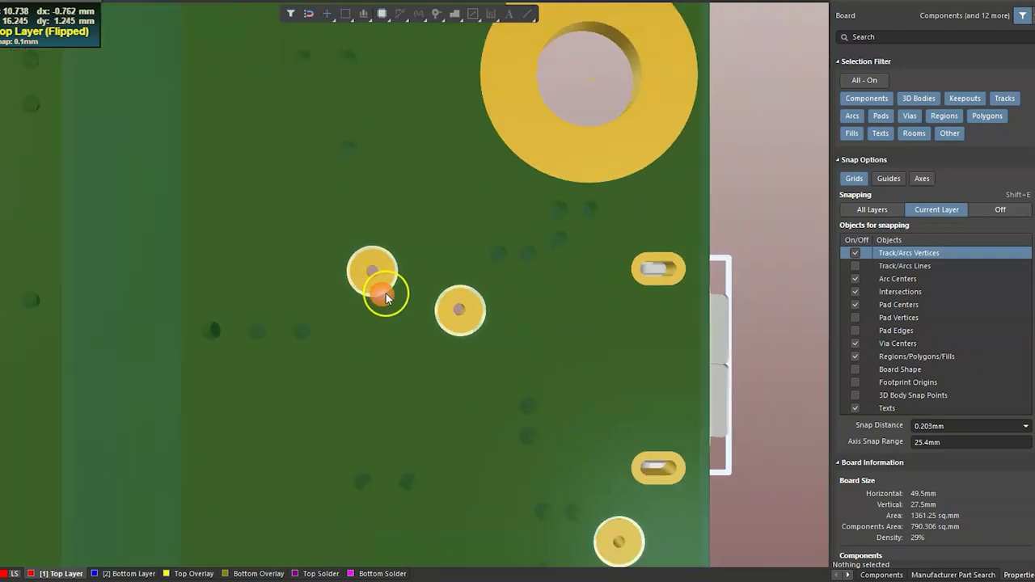
scroll(385, 295, "down", 2, "ctrl")
scroll(386, 296, "down", 2, "ctrl")
key("3")
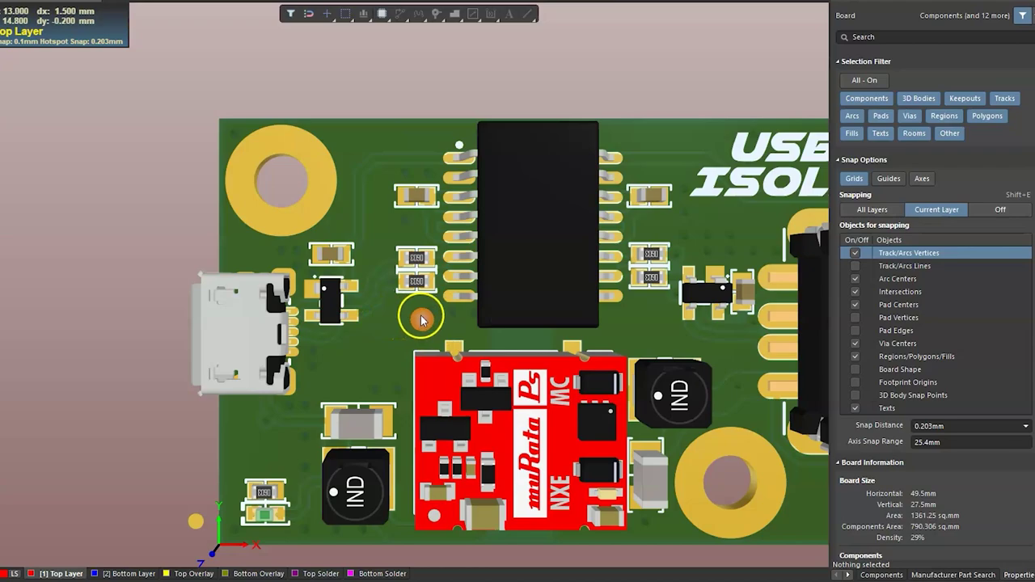
key("2")
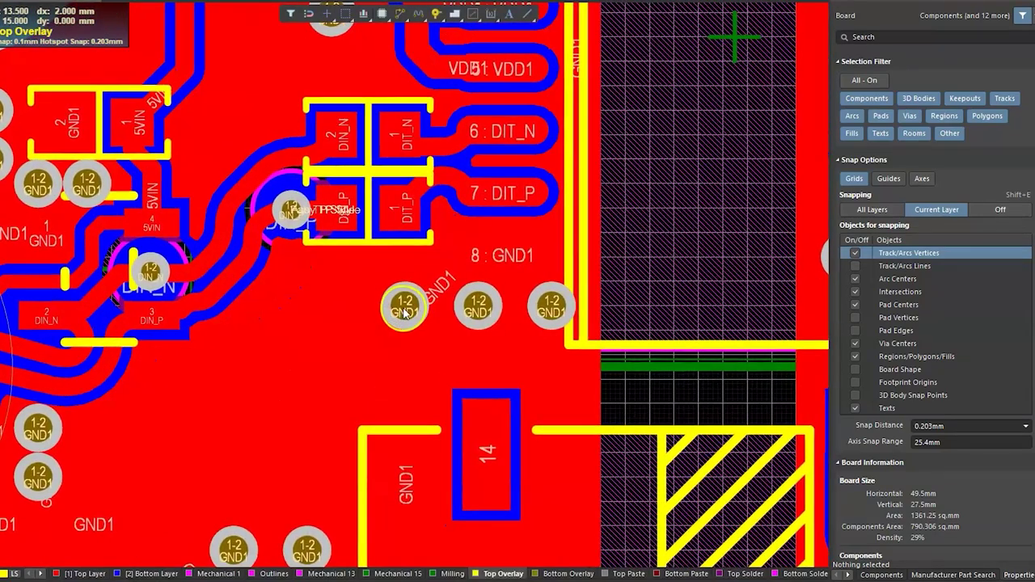
Make the GND1 via a top fabrication and assembly testpoint with manual solder mask expansion.
scroll(477, 361, "down", 3)
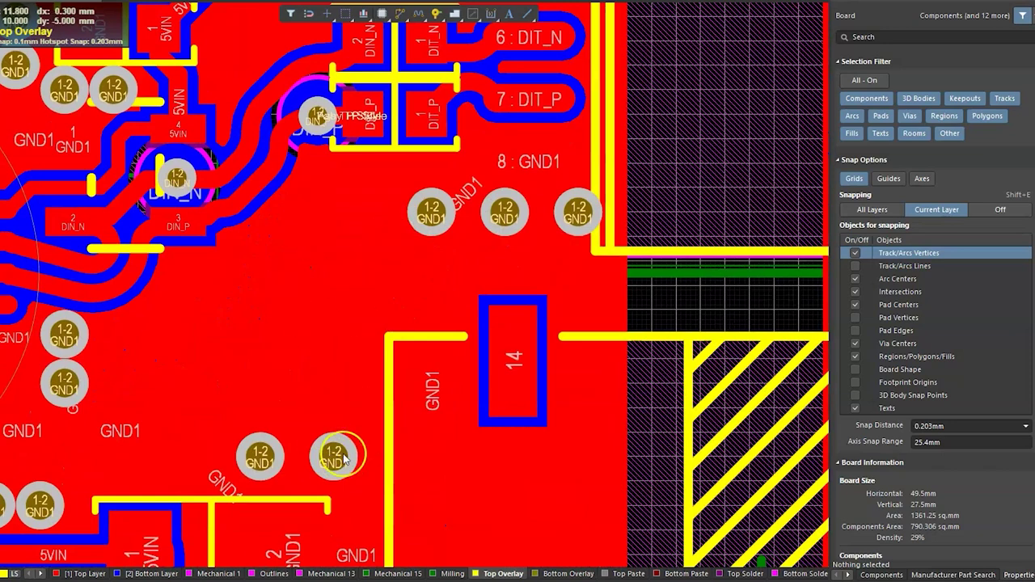
left_click(343, 457)
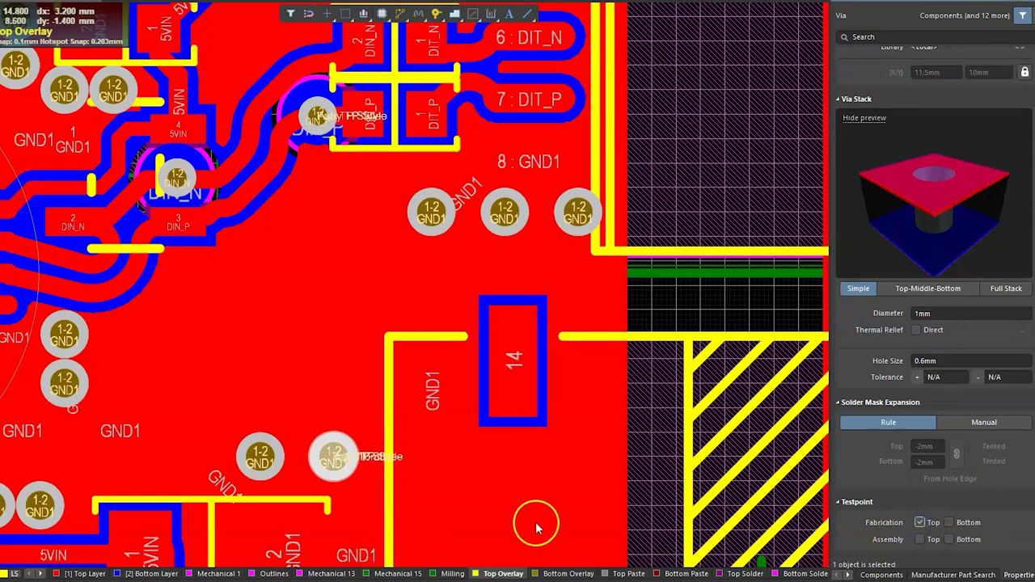
left_click(927, 544)
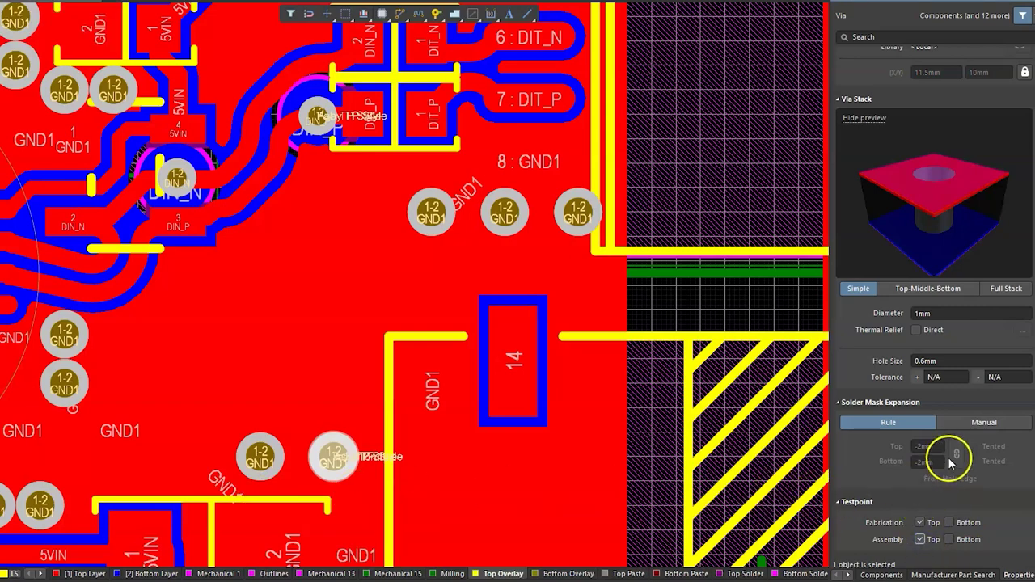
left_click(980, 423)
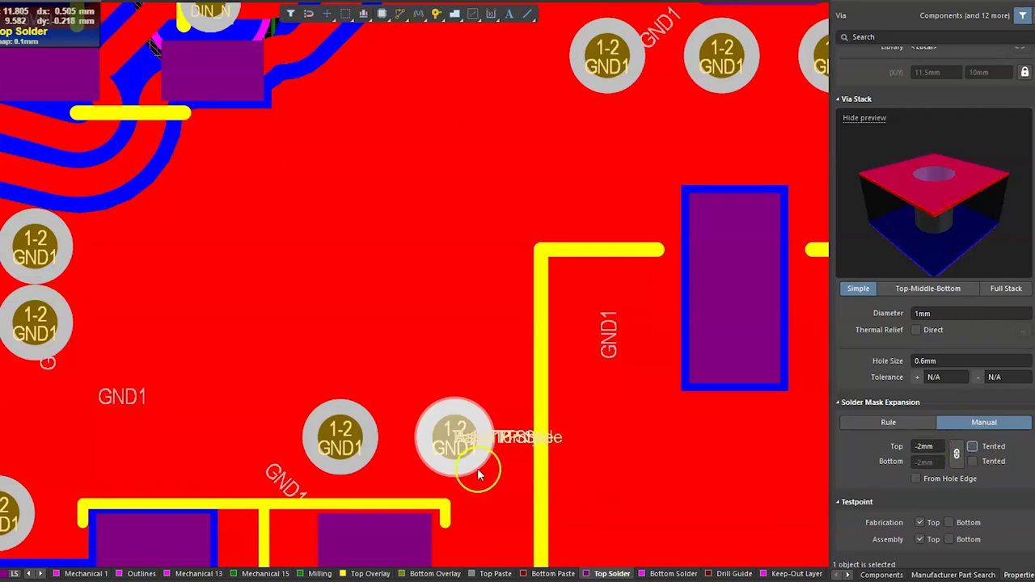
Set the GND1 via's top solder mask expansion to 0.6mm and check it in 3D.
left_click(931, 448)
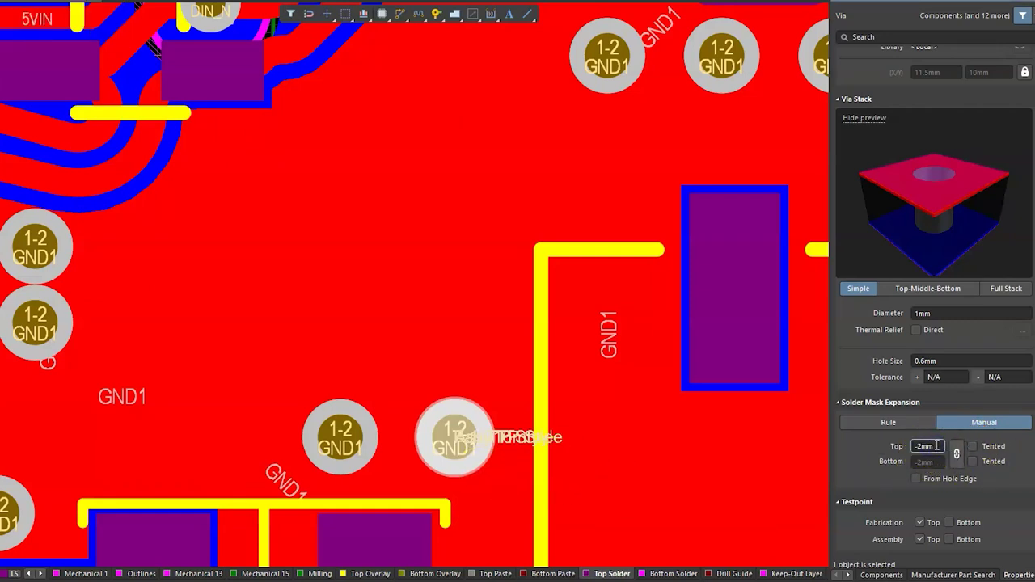
left_click(917, 447)
type("0.6")
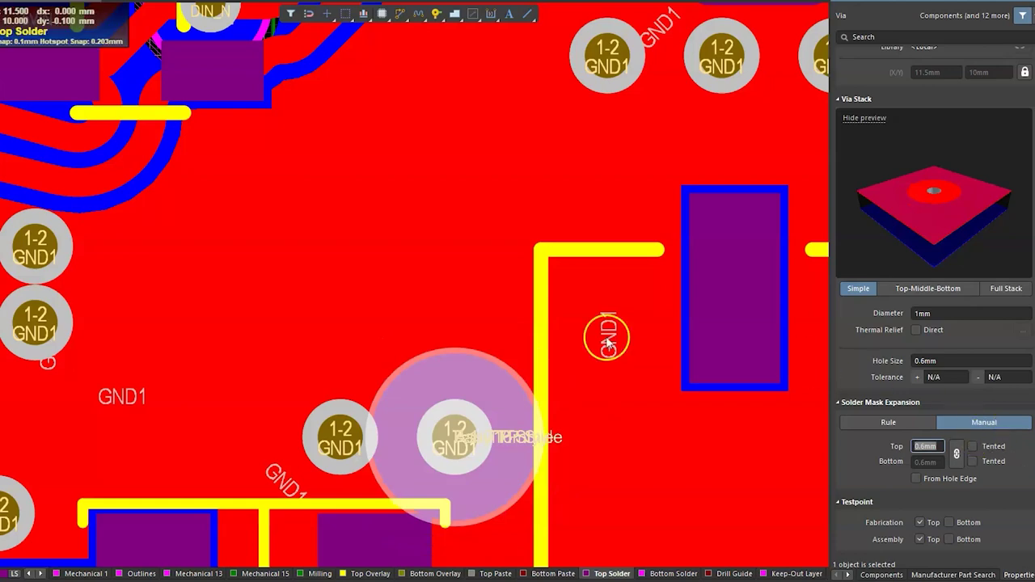
left_click(343, 328)
left_click(456, 437)
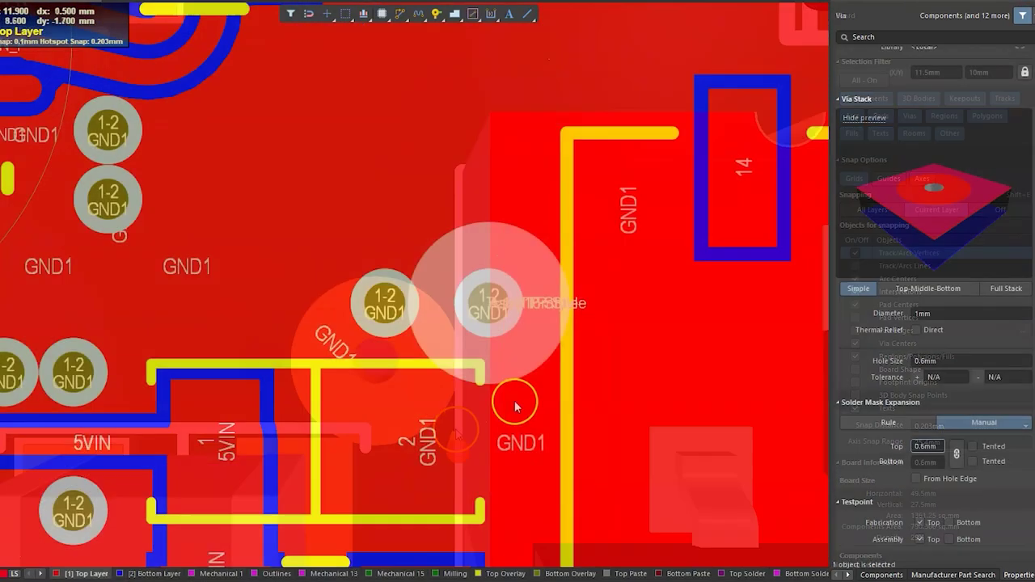
key("3")
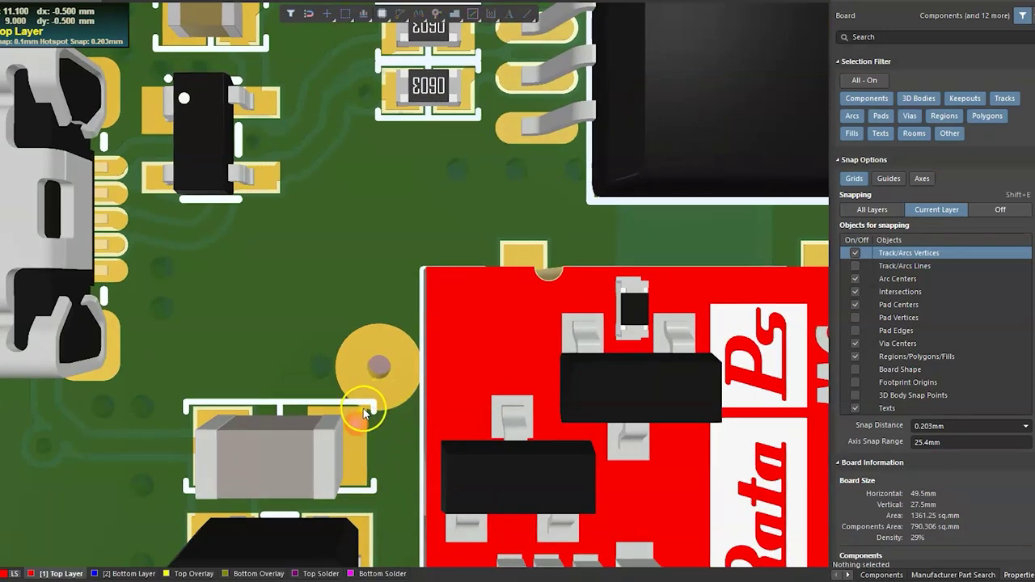
Reduce the GND1 via's top solder mask expansion to 0.2mm and inspect the exposed ring in 3D.
key("2")
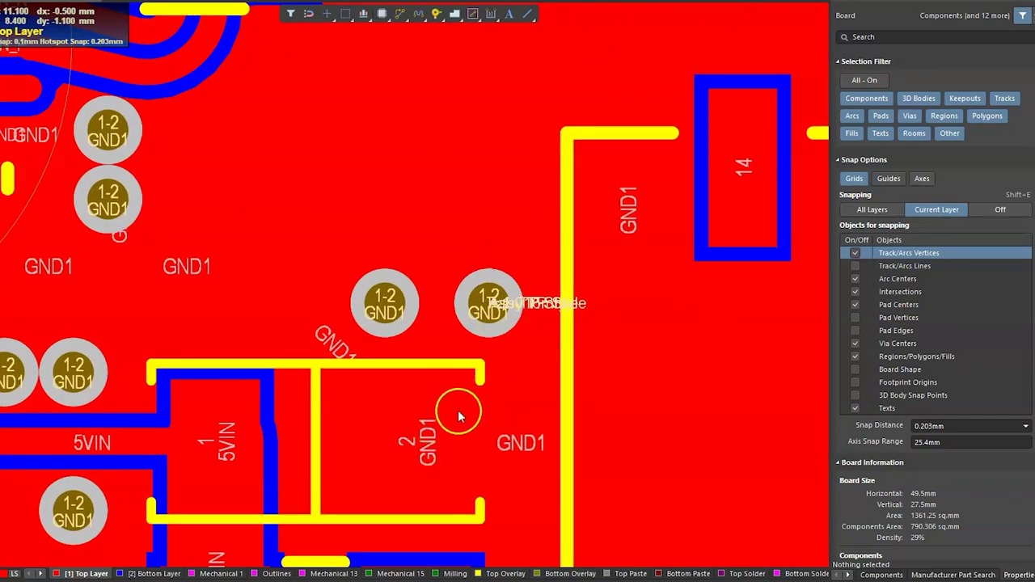
mouse_move(493, 407)
right_mouse_down()
mouse_move(361, 355)
mouse_move(445, 368)
right_mouse_up()
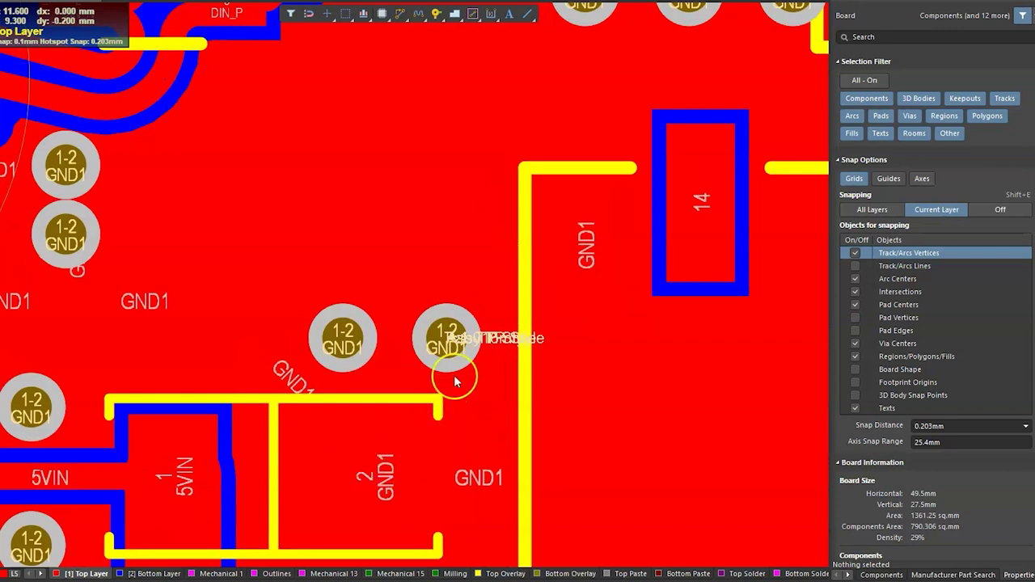
left_click(435, 342)
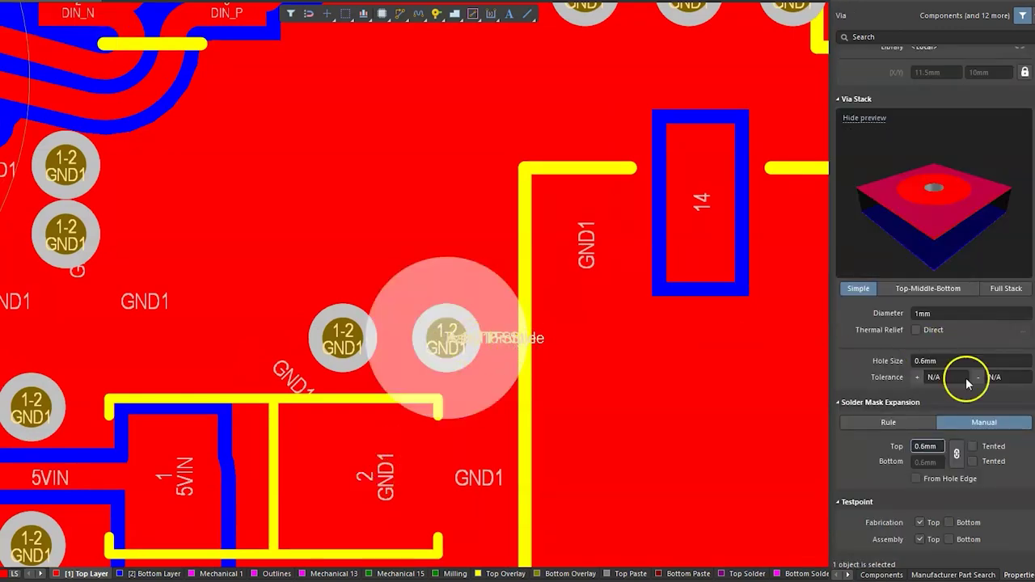
left_click(927, 451)
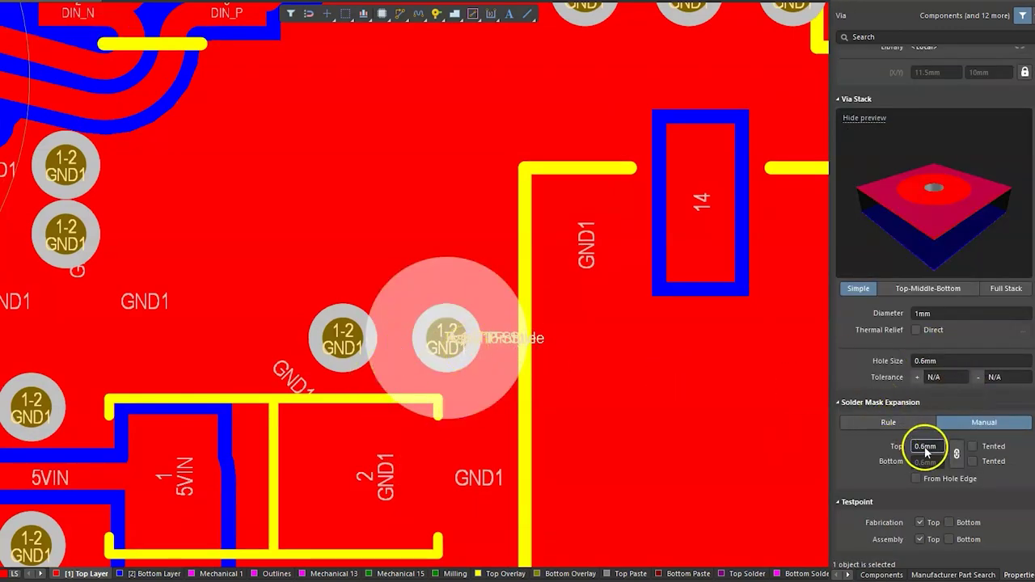
key("BackSpace")
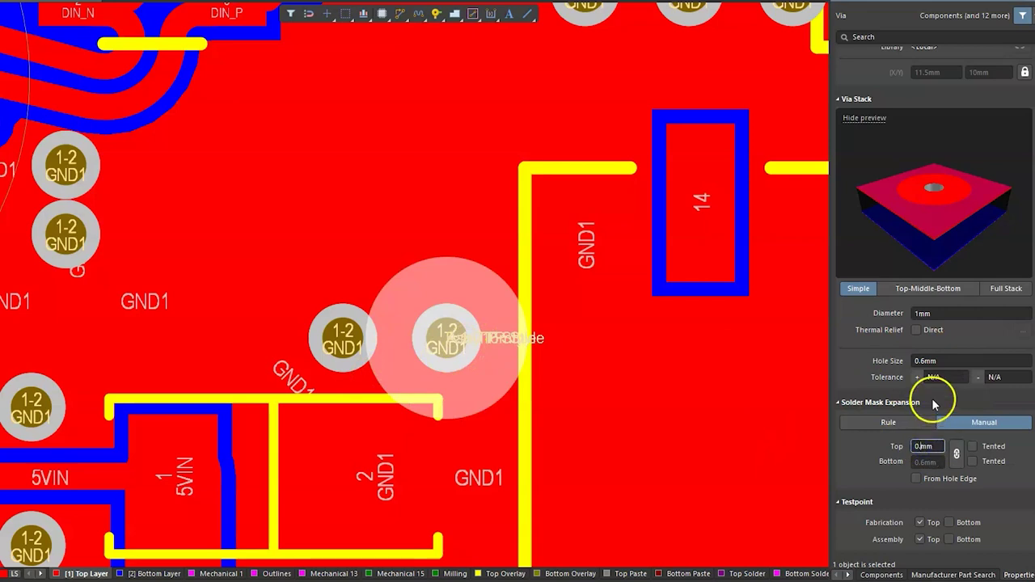
type("2")
key("Return")
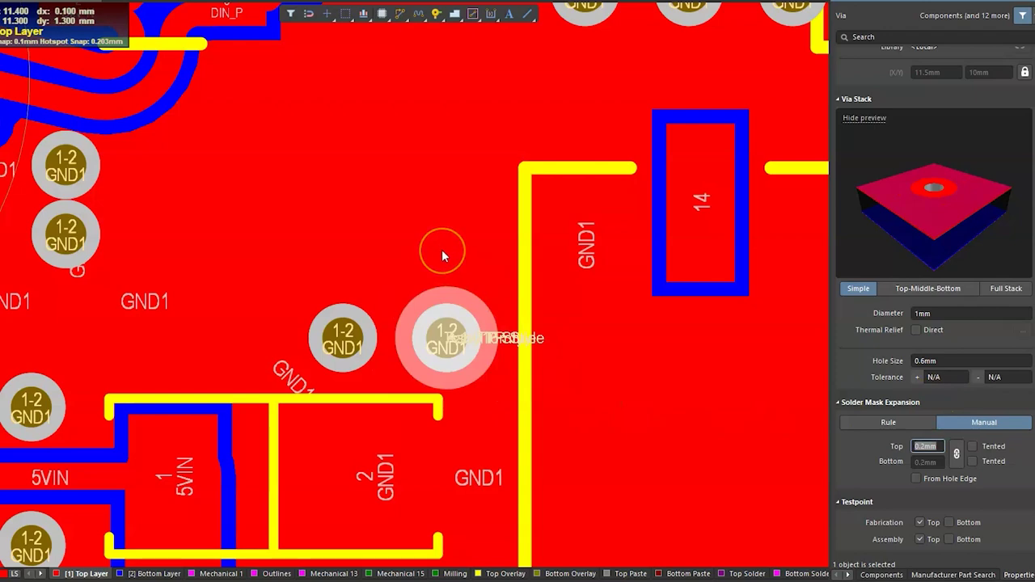
left_click(441, 256)
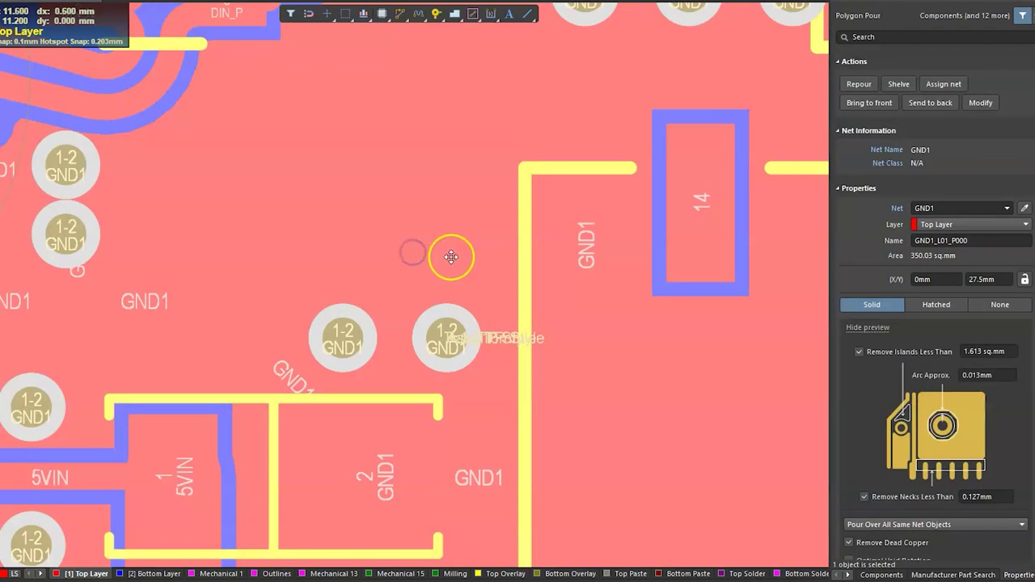
key("3")
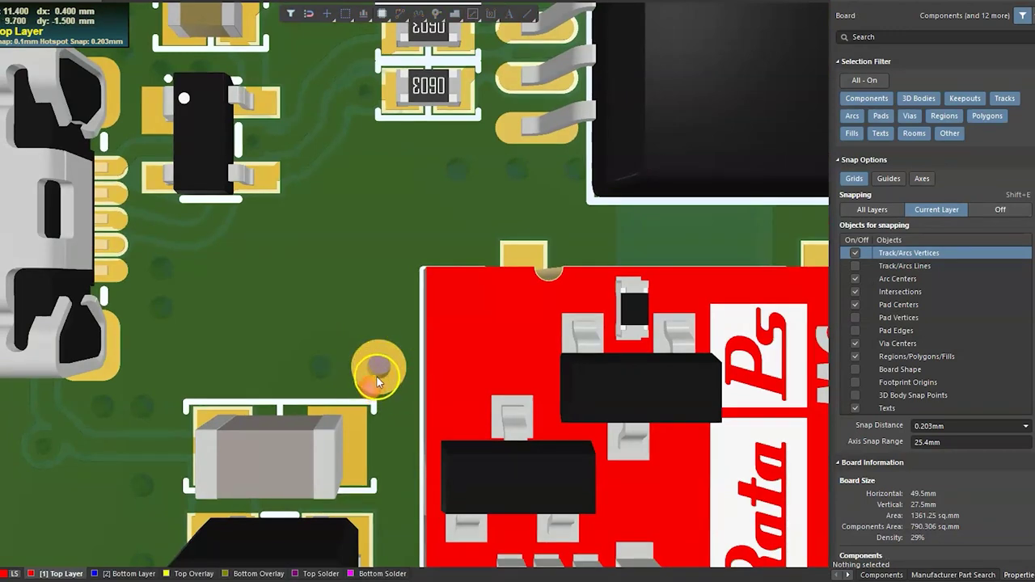
right_click_drag(376, 377, 420, 322)
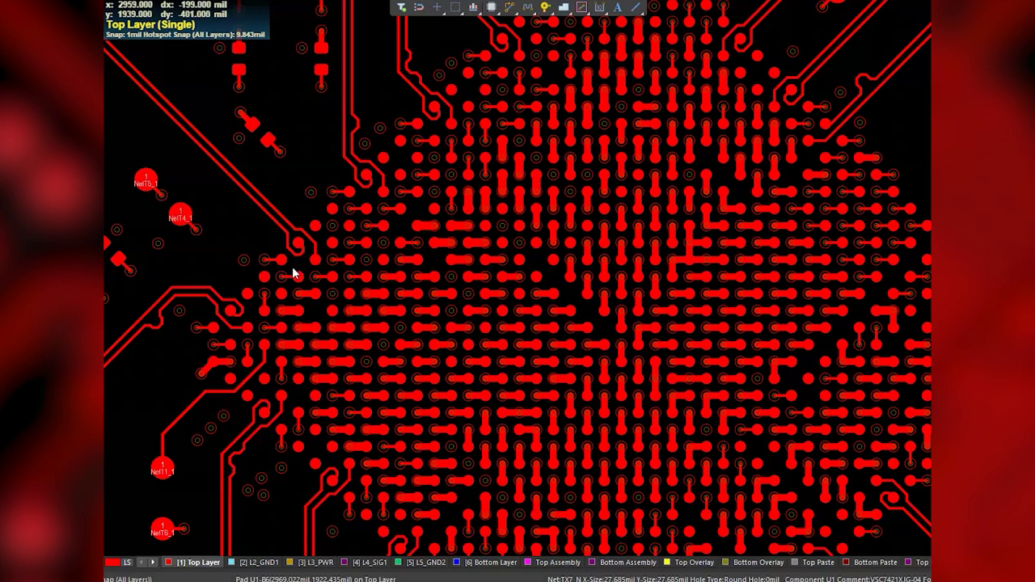
right_click_drag(314, 226, 323, 259)
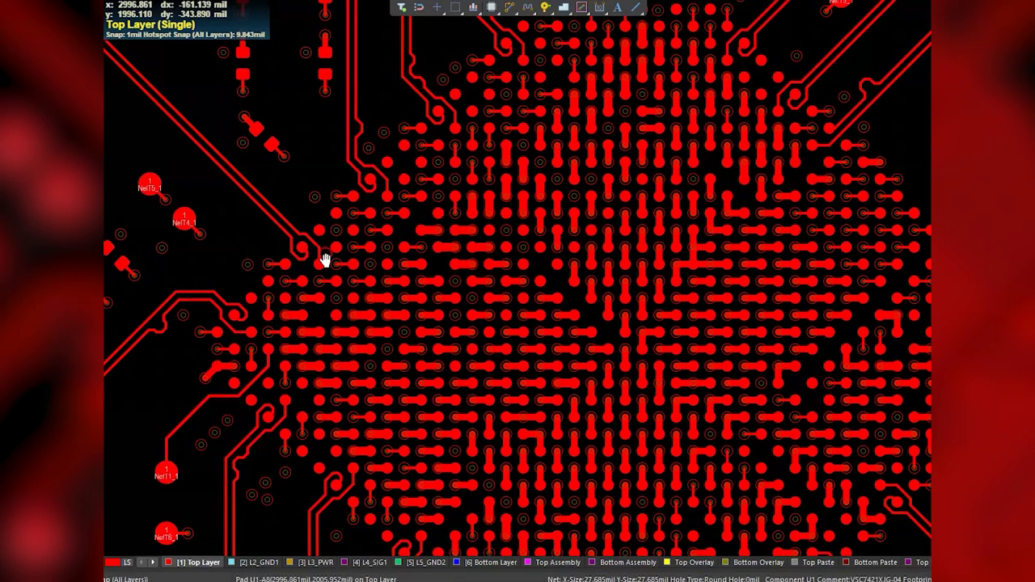
mouse_move(323, 259)
right_mouse_down()
mouse_move(416, 165)
mouse_move(293, 358)
right_mouse_up()
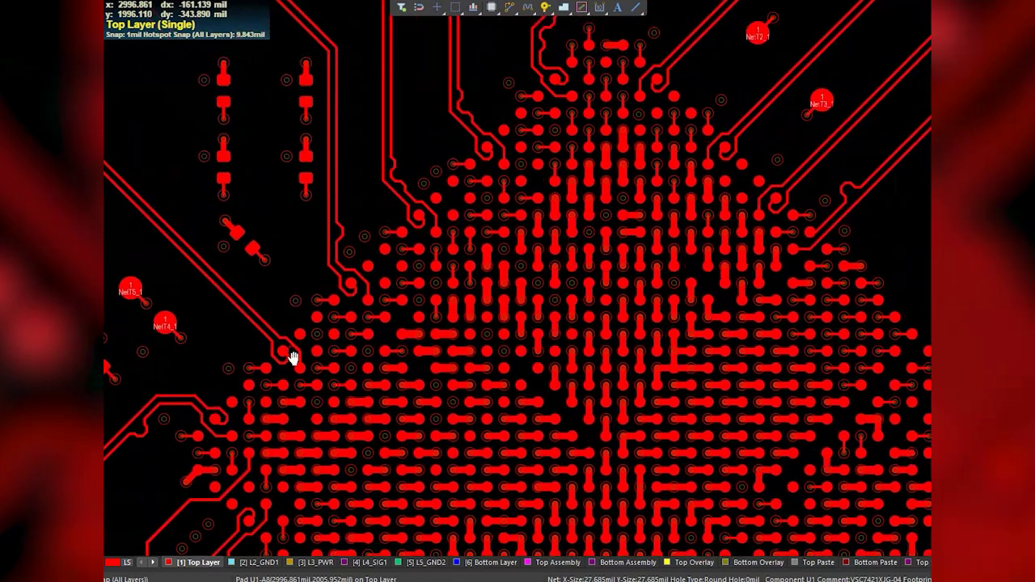
right_click_drag(292, 358, 312, 290)
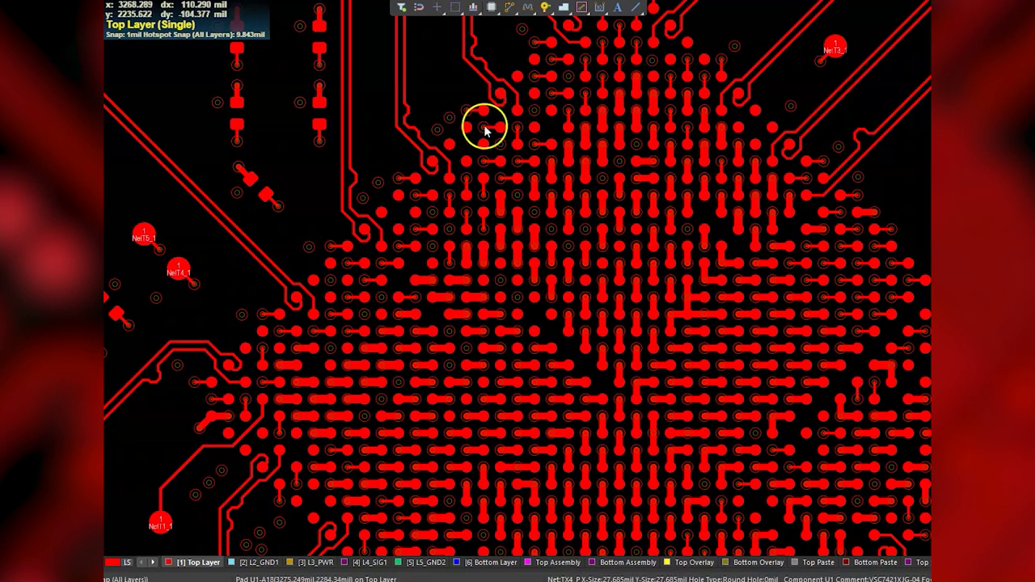
right_click_drag(439, 129, 434, 330)
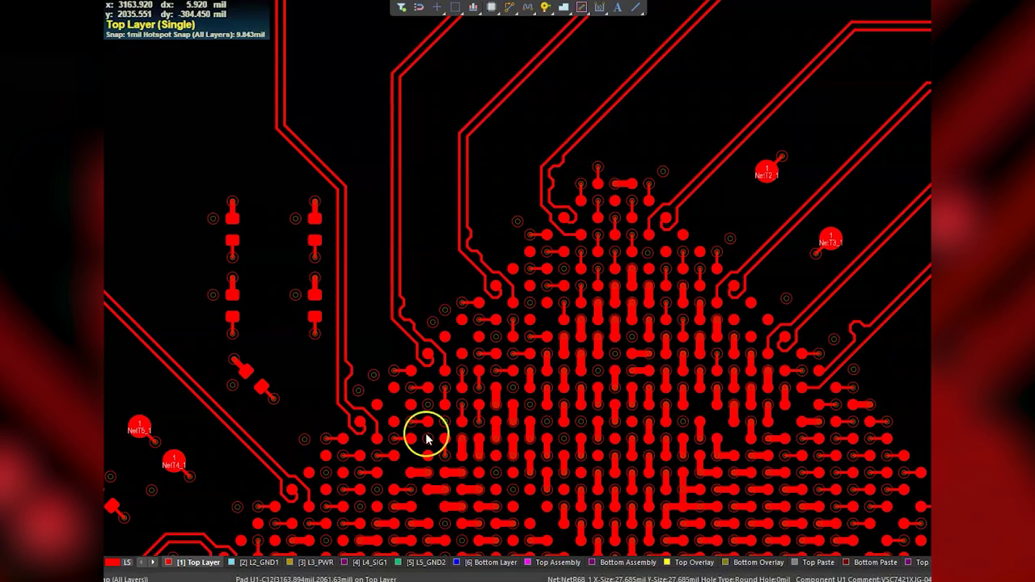
right_click_drag(369, 497, 406, 323)
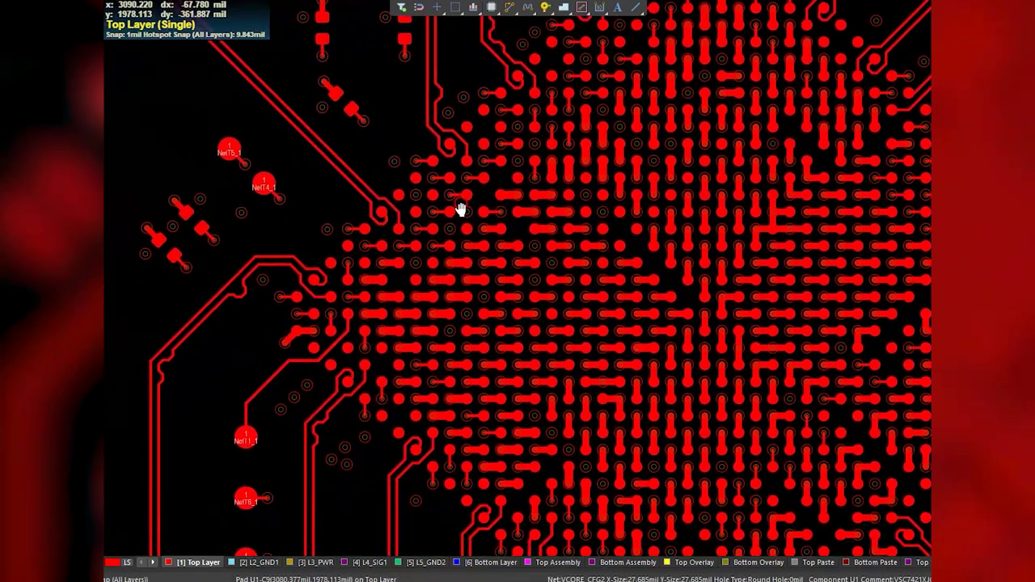
left_click_drag(458, 210, 270, 423)
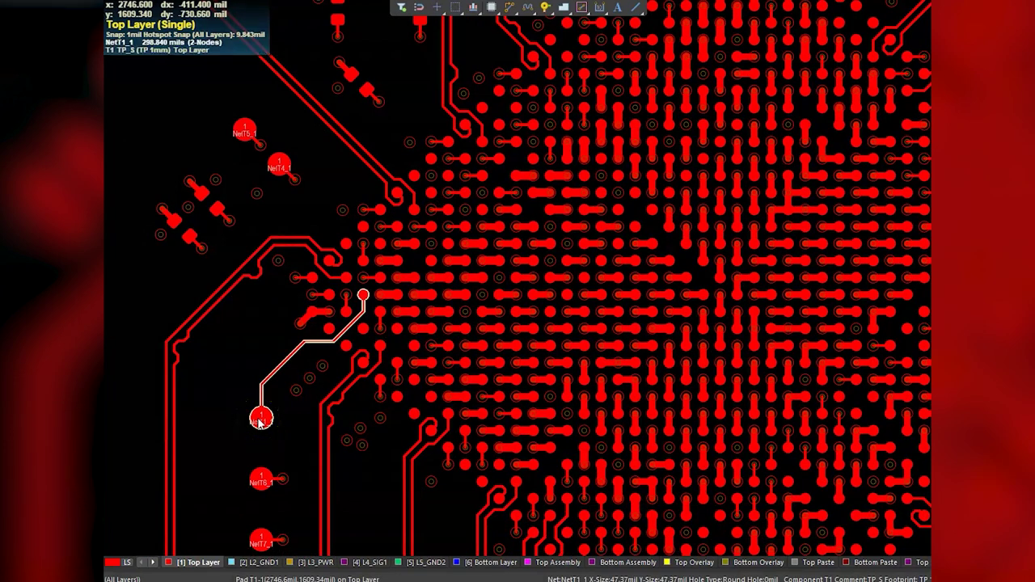
left_click(262, 480)
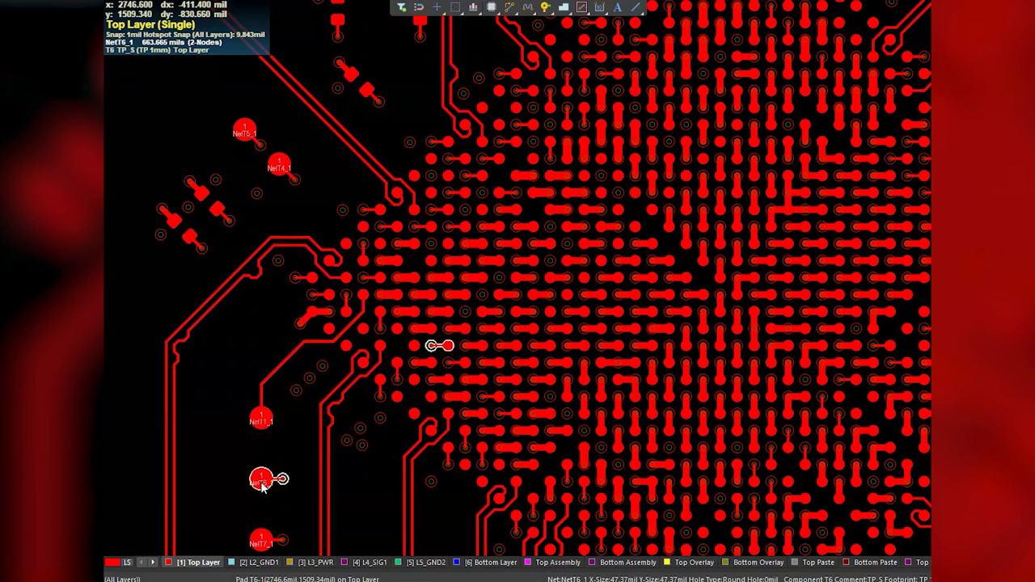
left_click_drag(272, 484, 590, 182)
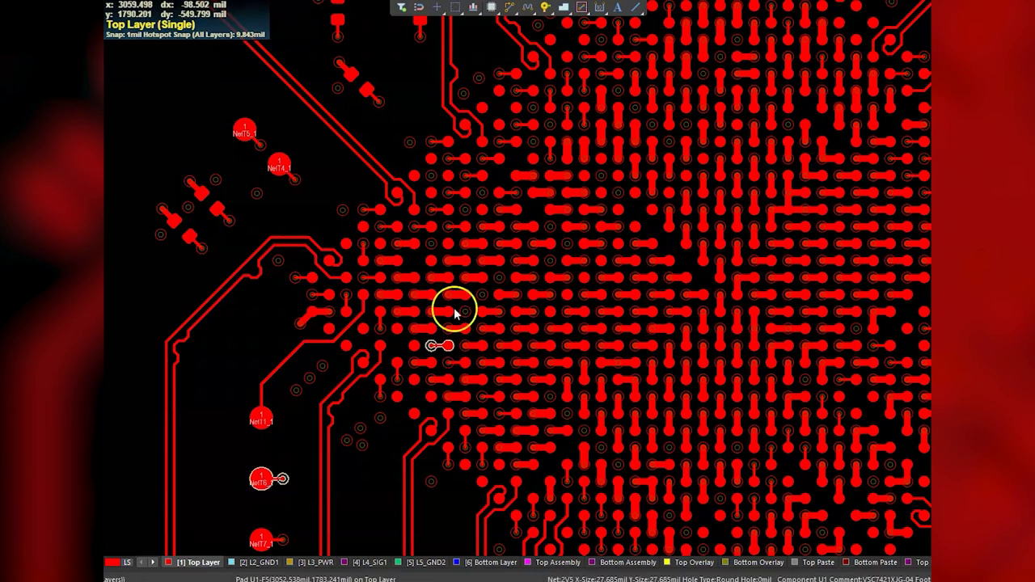
scroll(594, 89, "up", 3)
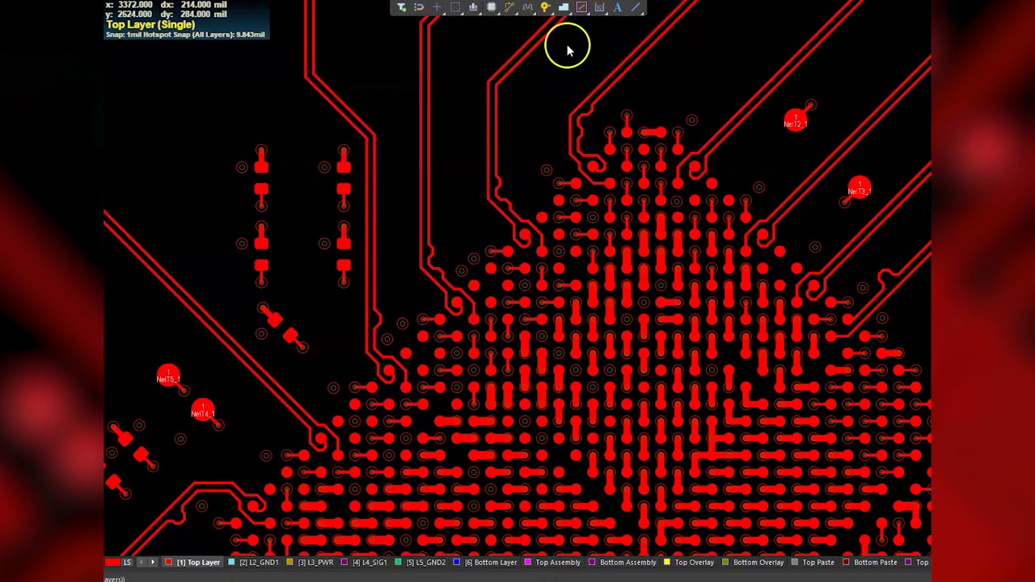
mouse_move(566, 41)
right_mouse_down()
mouse_move(520, 238)
mouse_move(454, 356)
right_mouse_up()
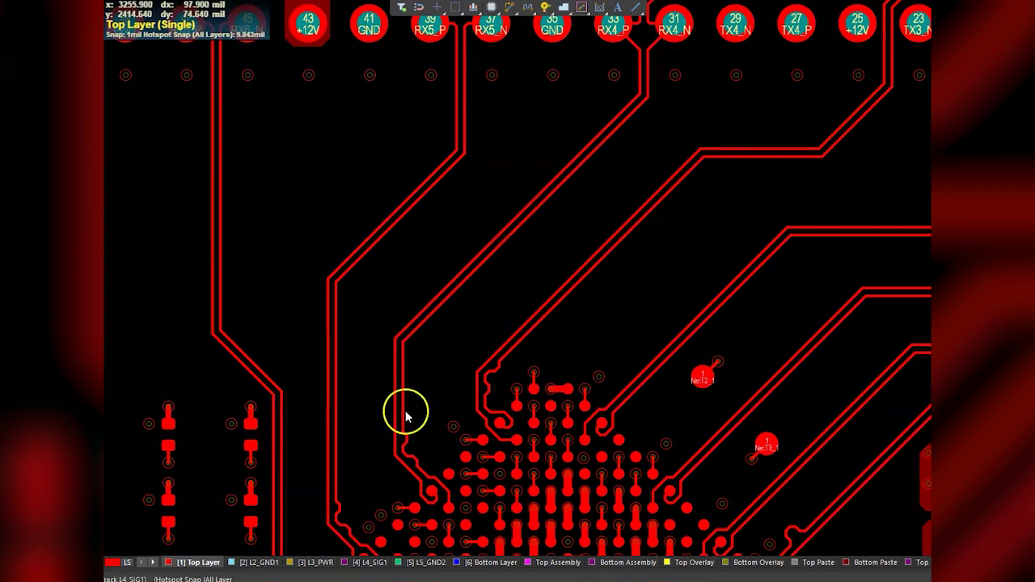
Pan up from the BGA fan-out along the traces to the J1 connector's numbered pad rows.
right_click_drag(431, 477, 462, 277)
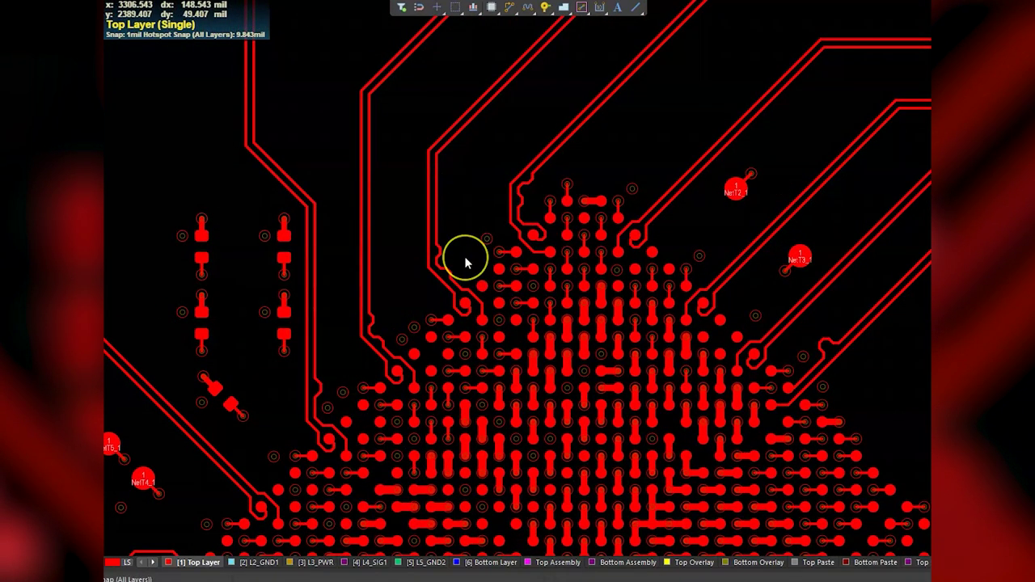
right_click_drag(470, 167, 470, 252)
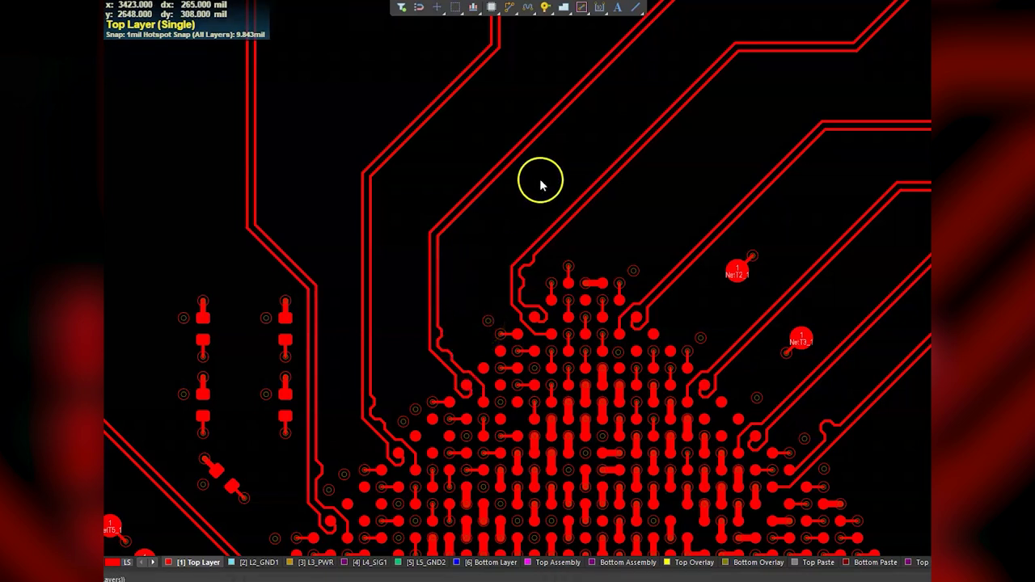
right_click_drag(582, 136, 450, 371)
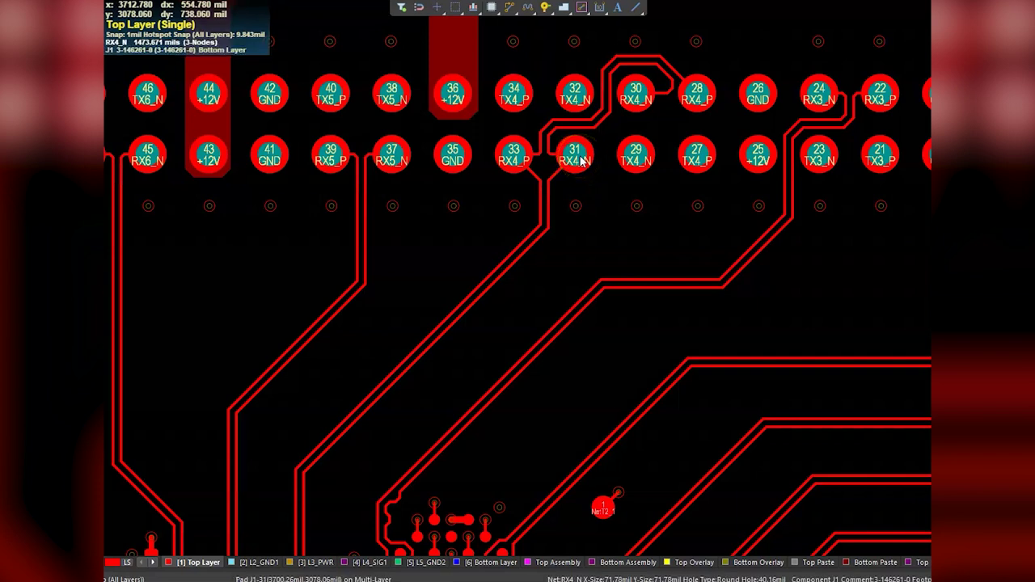
key("ctrl+h")
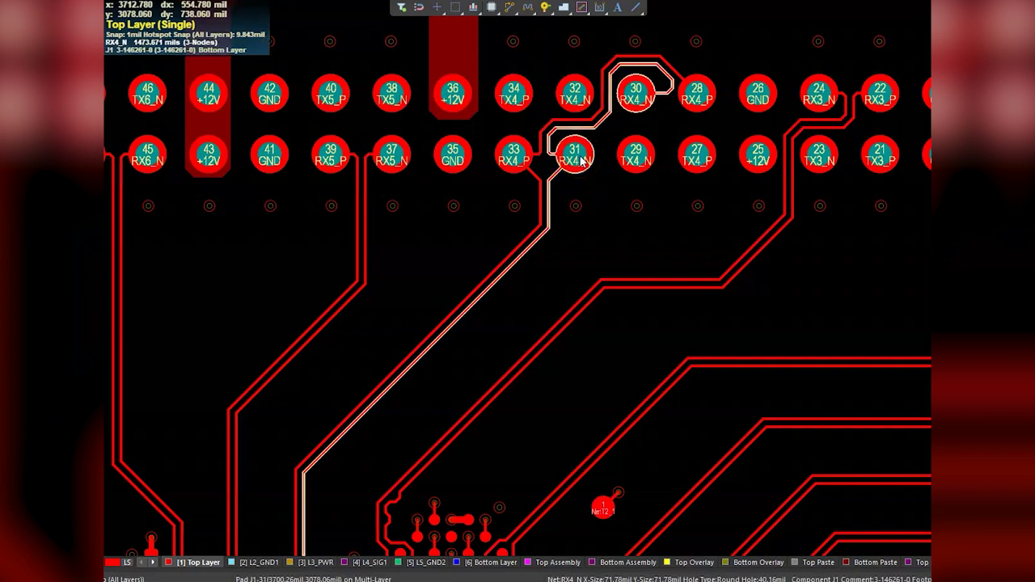
key("ctrl+h")
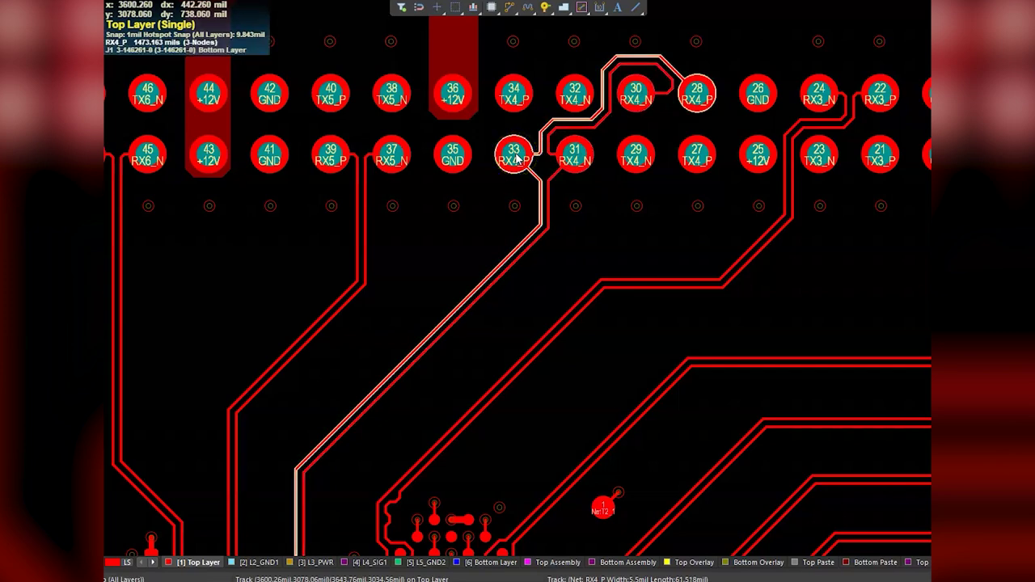
left_click(515, 158)
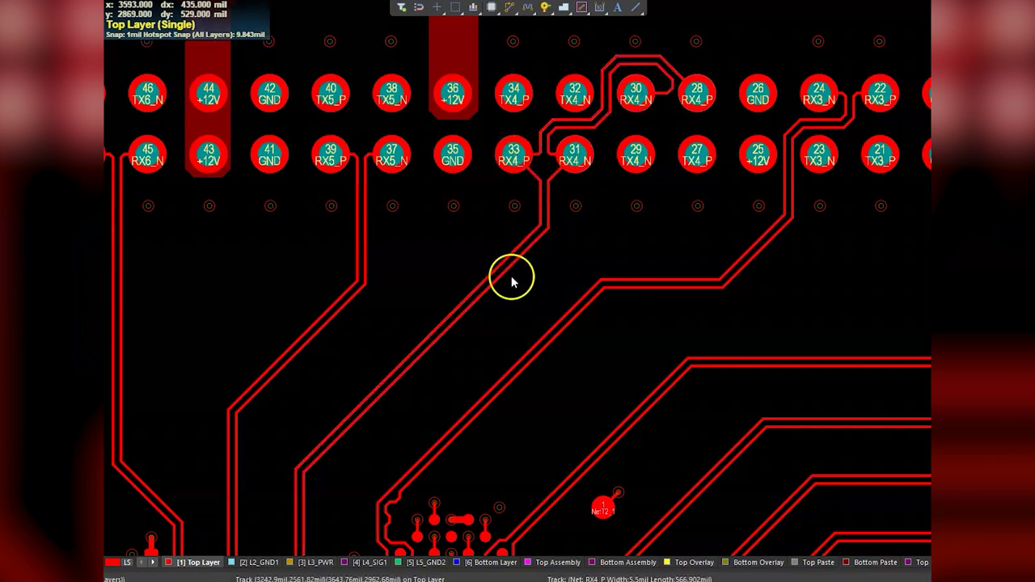
right_click_drag(382, 426, 499, 231)
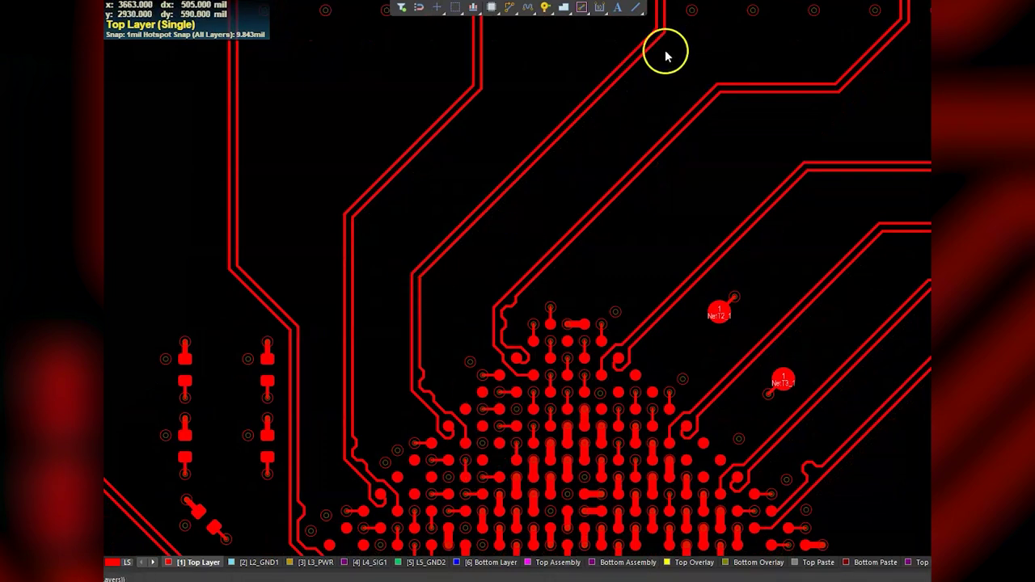
mouse_move(653, 78)
right_mouse_down()
mouse_move(578, 255)
mouse_move(602, 135)
right_mouse_up()
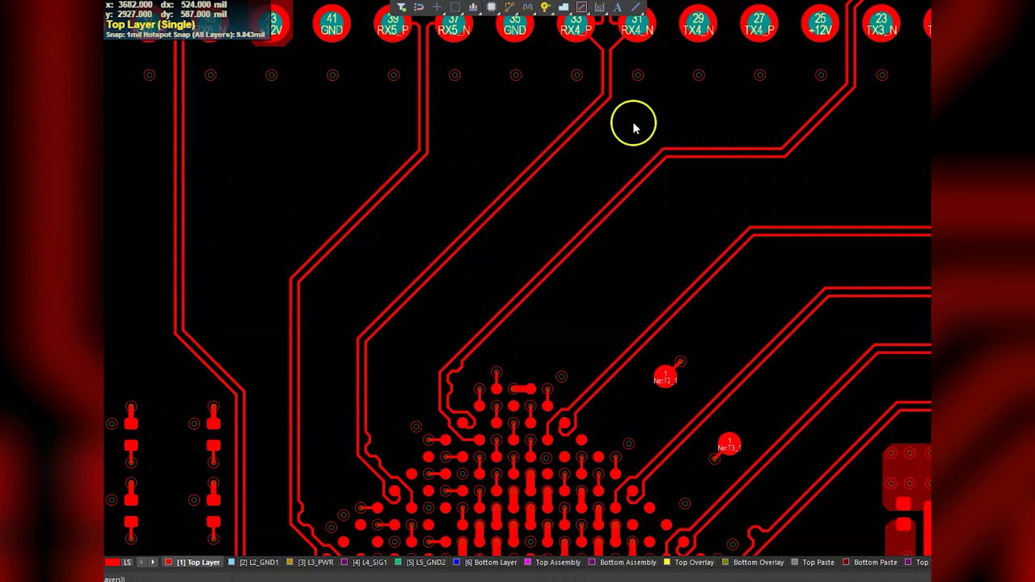
right_click_drag(583, 120, 507, 329)
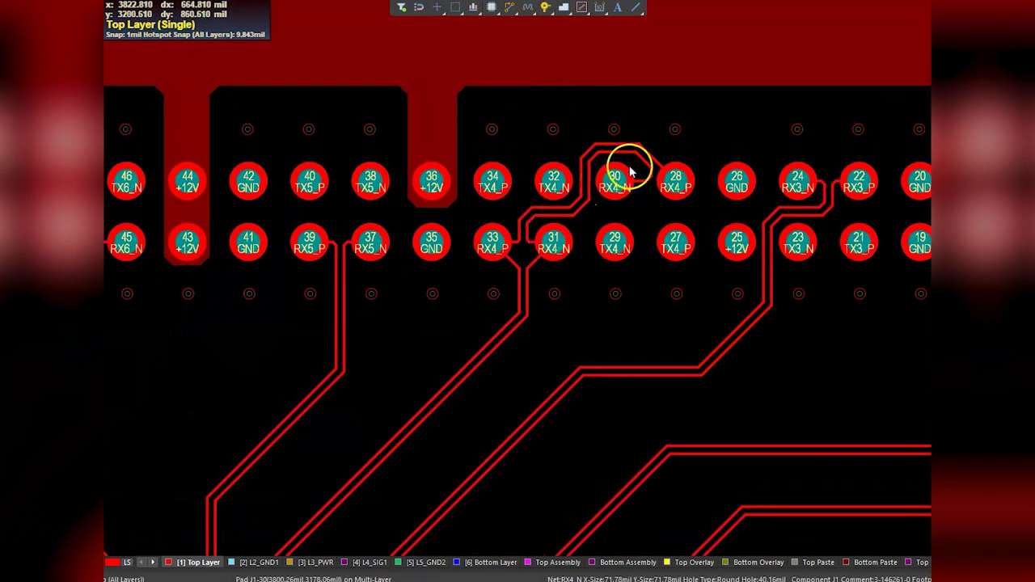
right_click_drag(427, 445, 608, 144)
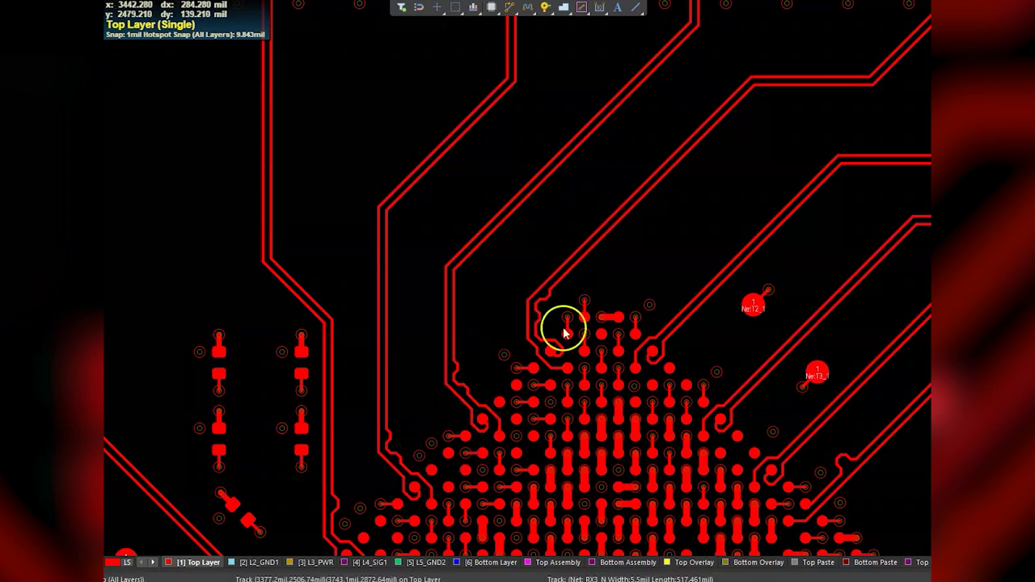
Zoom and pan around the BGA top edge near NetT2 and NetT3, selecting the nearby RX4 via.
scroll(660, 78, "up", 3)
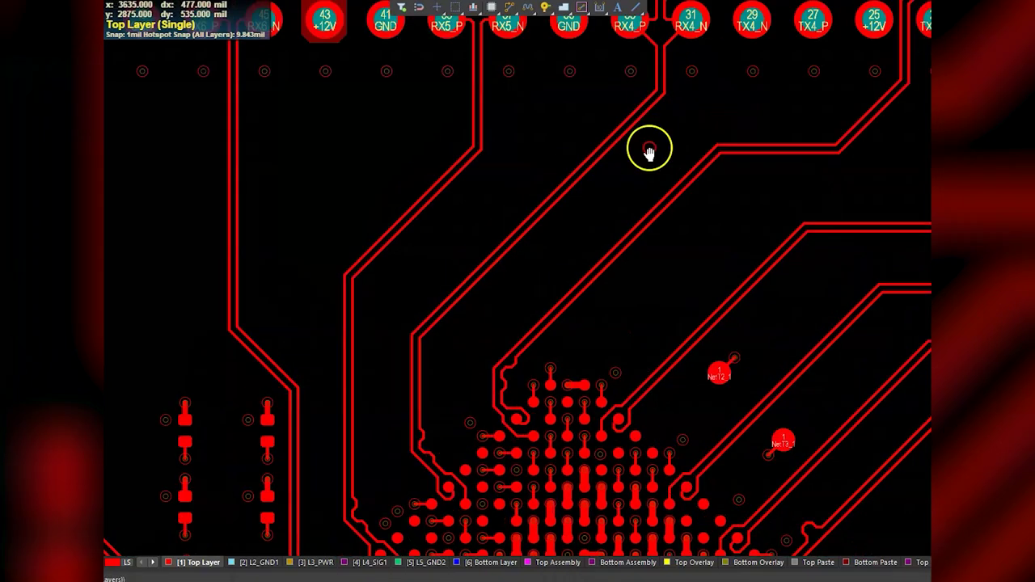
scroll(650, 153, "up", 3)
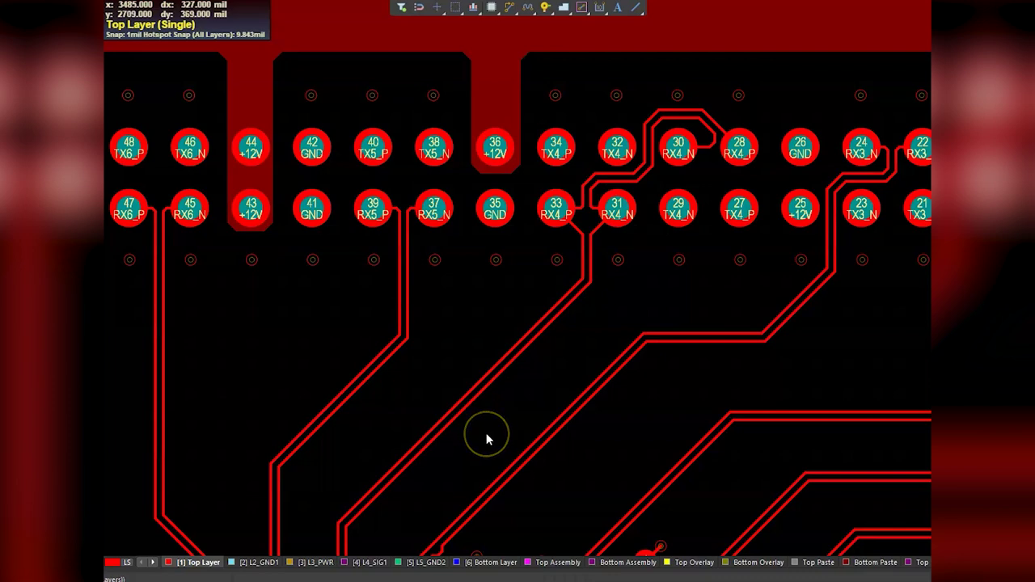
scroll(453, 453, "down", 5)
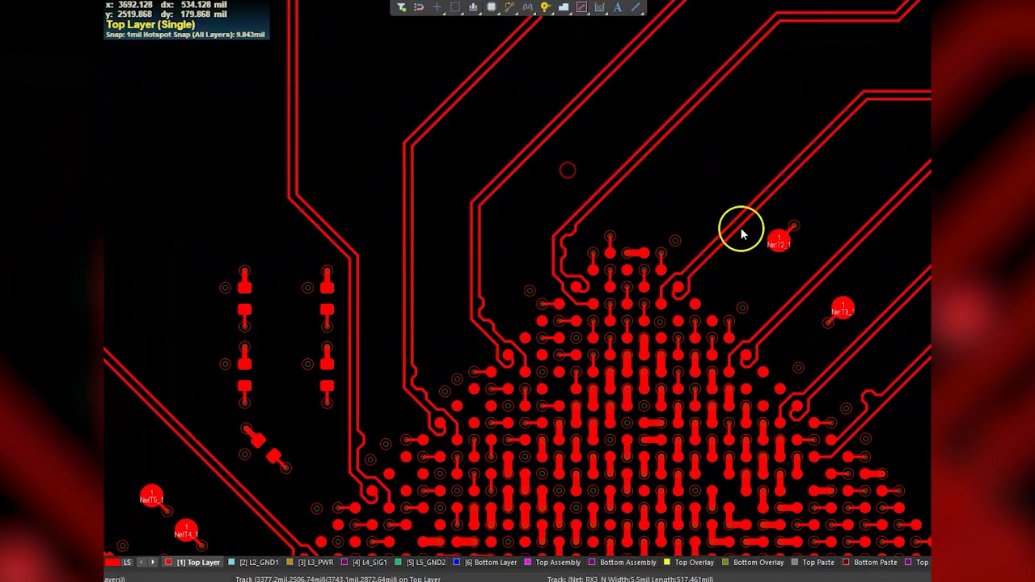
left_click(782, 240)
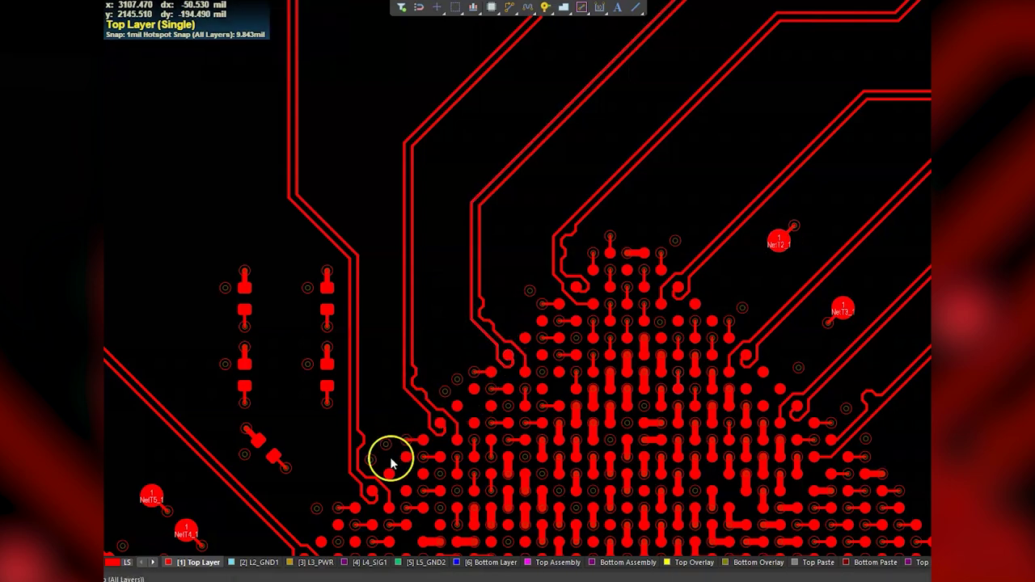
right_click_drag(390, 462, 471, 249)
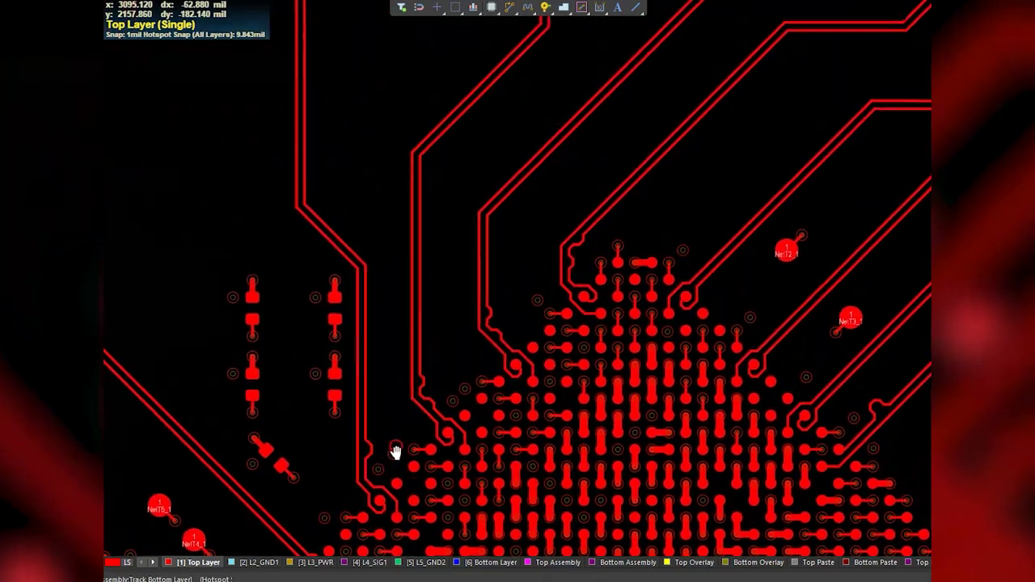
right_click_drag(470, 249, 393, 483)
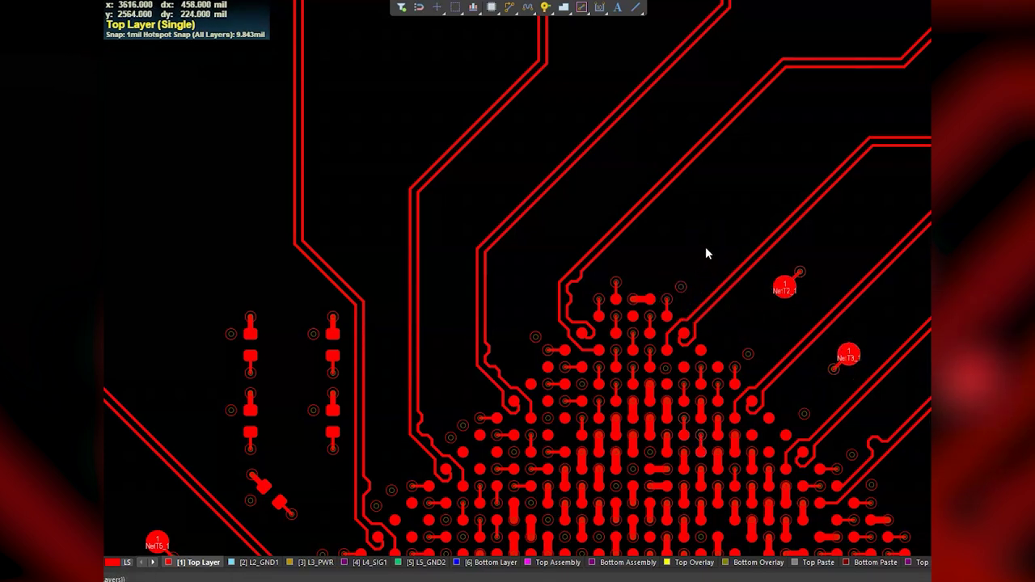
left_click(701, 252)
left_click(542, 270)
left_click(441, 323)
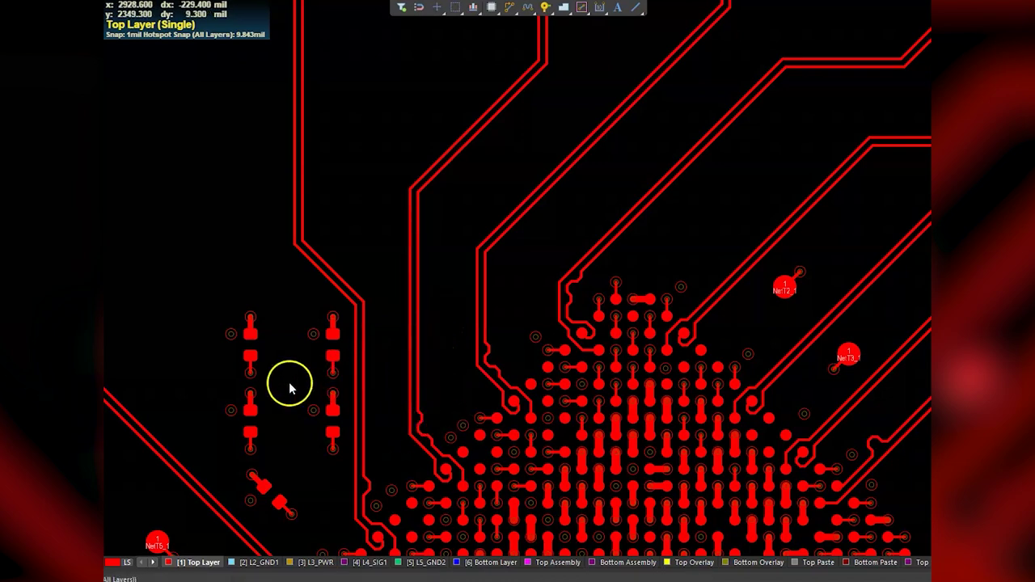
scroll(380, 384, "up", 3, "ctrl")
scroll(483, 365, "up", 2, "ctrl")
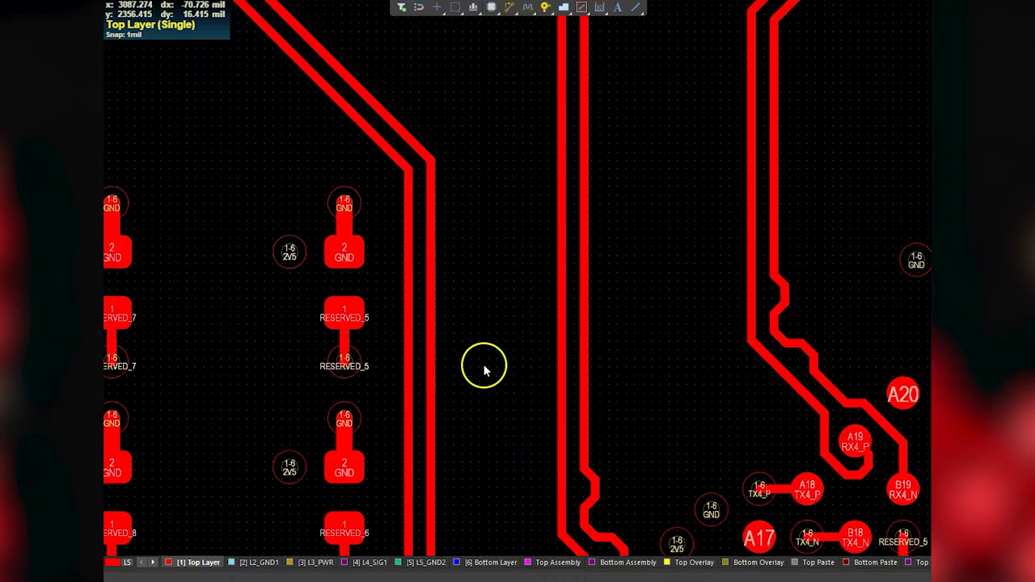
scroll(434, 351, "up", 2, "ctrl")
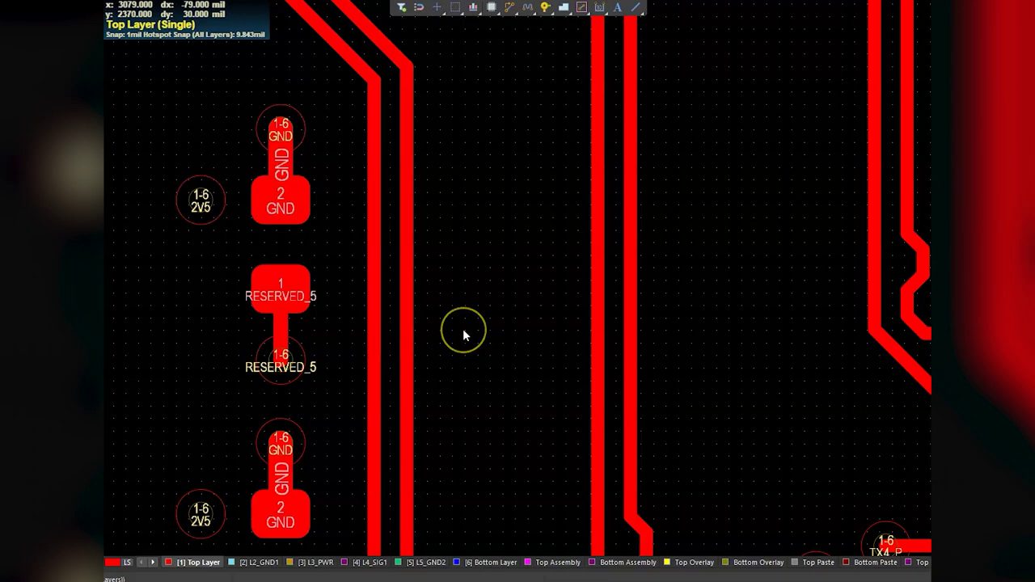
scroll(464, 334, "down", 2, "ctrl")
scroll(463, 332, "down", 1, "ctrl")
Pan across the BGA and up to J1's pad rows, from pad 50 GND to RX4.
scroll(463, 332, "down", 1, "ctrl")
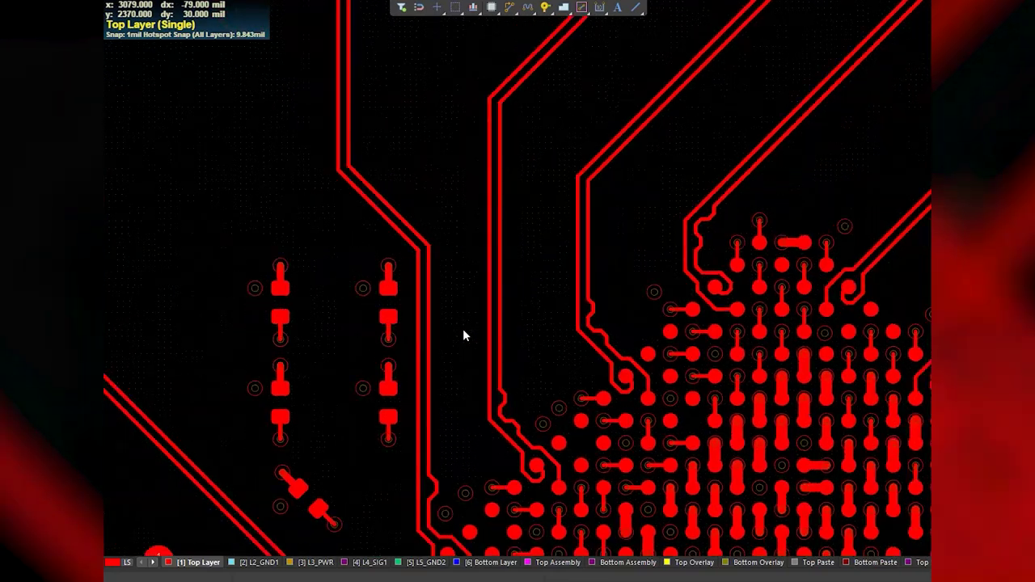
mouse_move(571, 184)
right_mouse_down()
mouse_move(483, 428)
mouse_move(543, 250)
right_mouse_up()
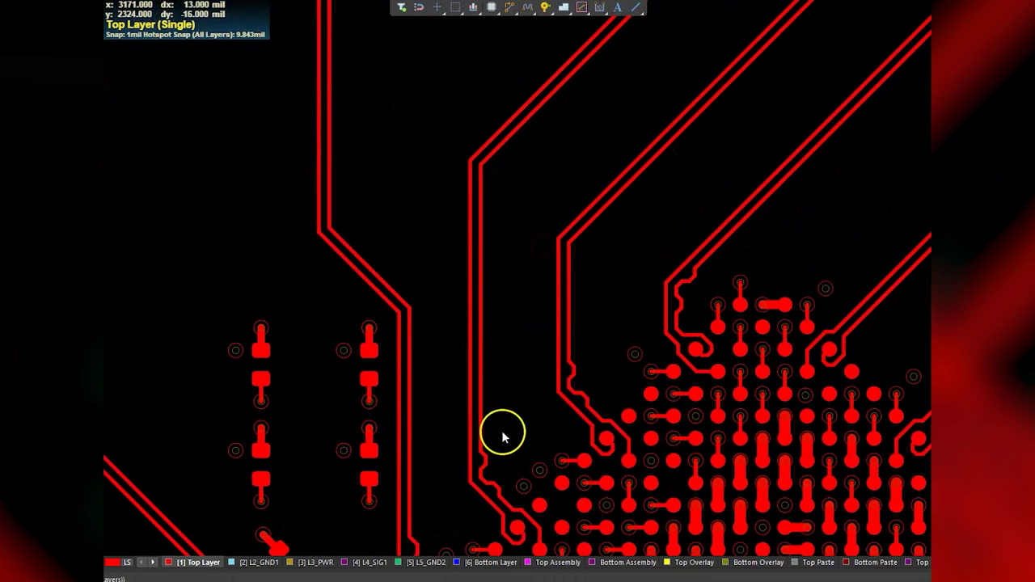
right_click_drag(653, 239, 358, 339)
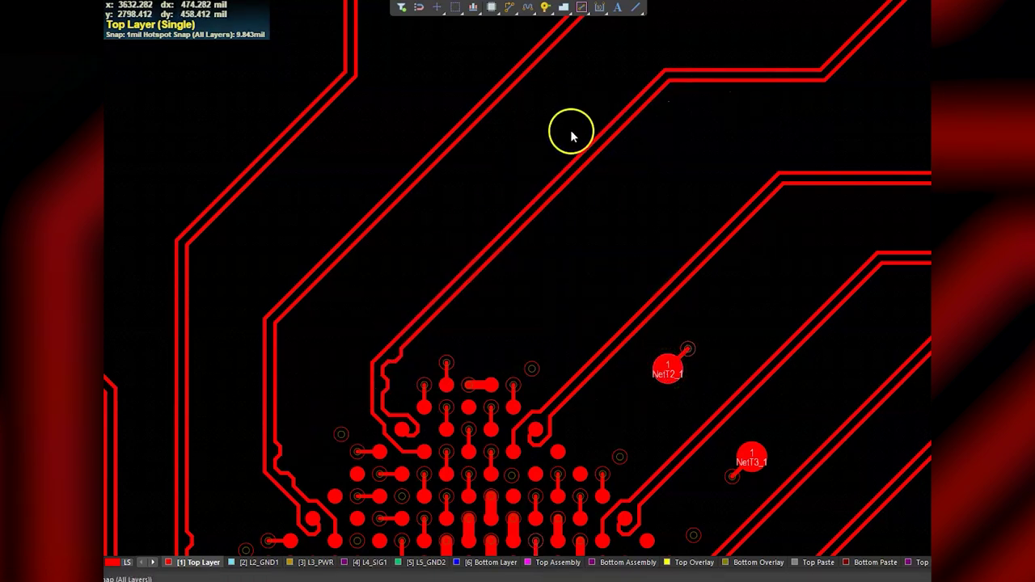
mouse_move(304, 440)
right_mouse_down()
mouse_move(415, 210)
mouse_move(550, 344)
right_mouse_up()
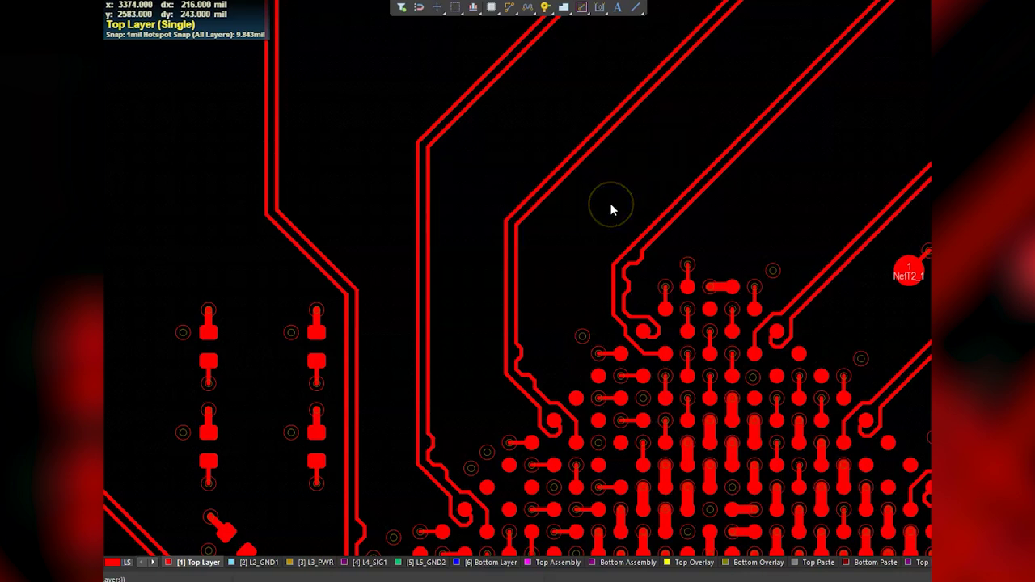
left_click(388, 382)
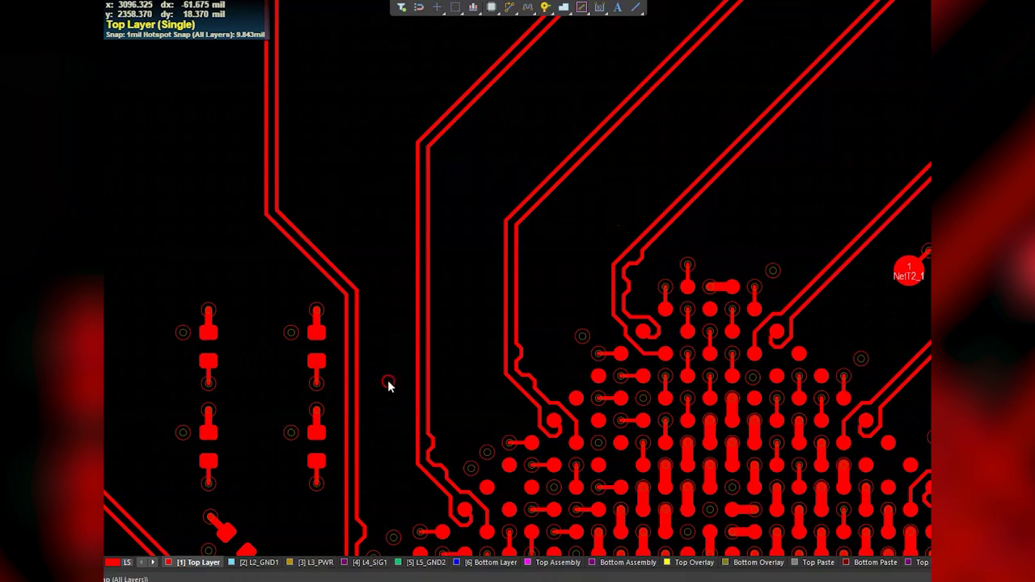
right_click_drag(388, 385, 436, 261)
right_click_drag(453, 194, 412, 485)
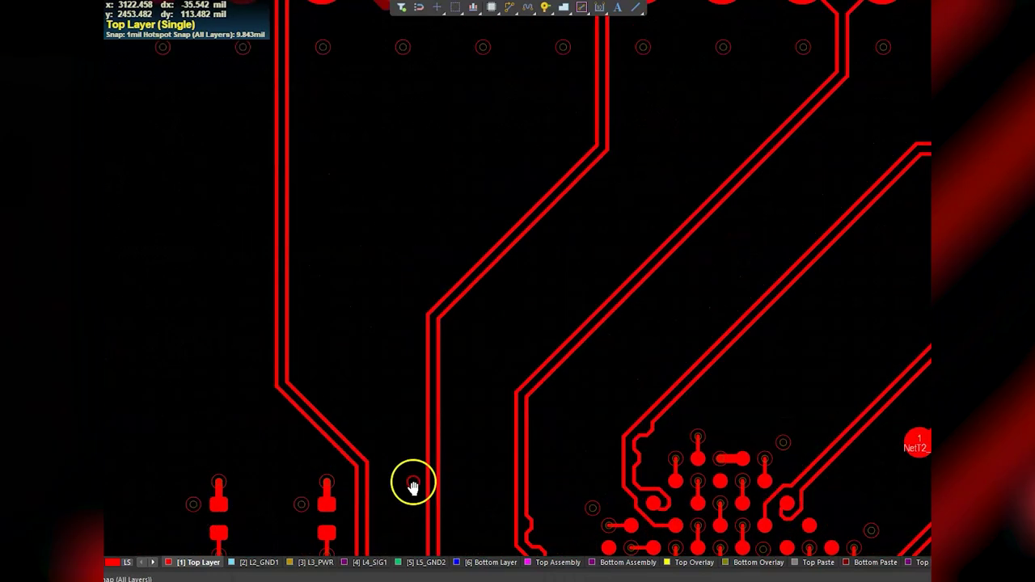
right_click_drag(582, 74, 588, 180)
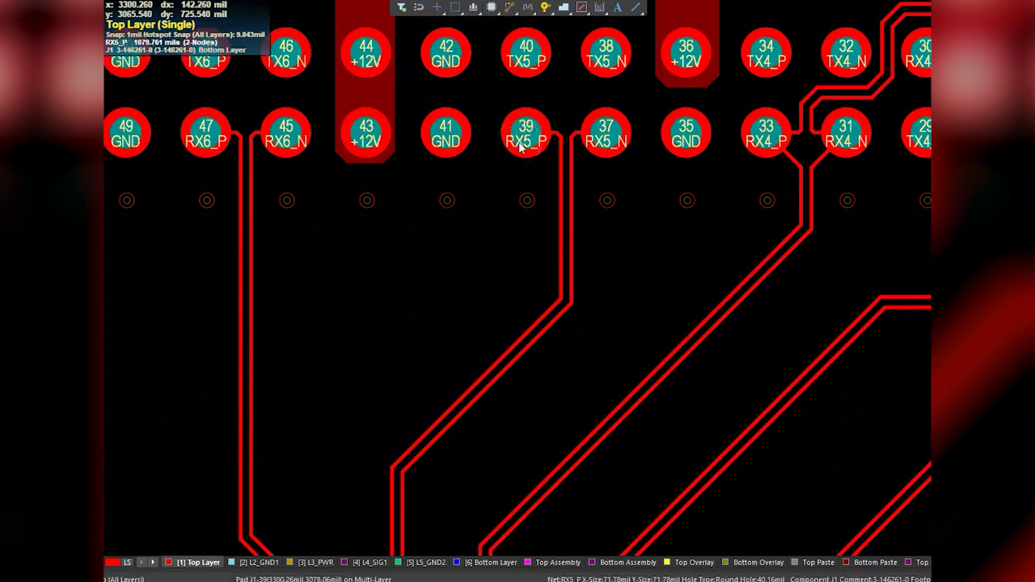
right_click_drag(402, 362, 449, 360)
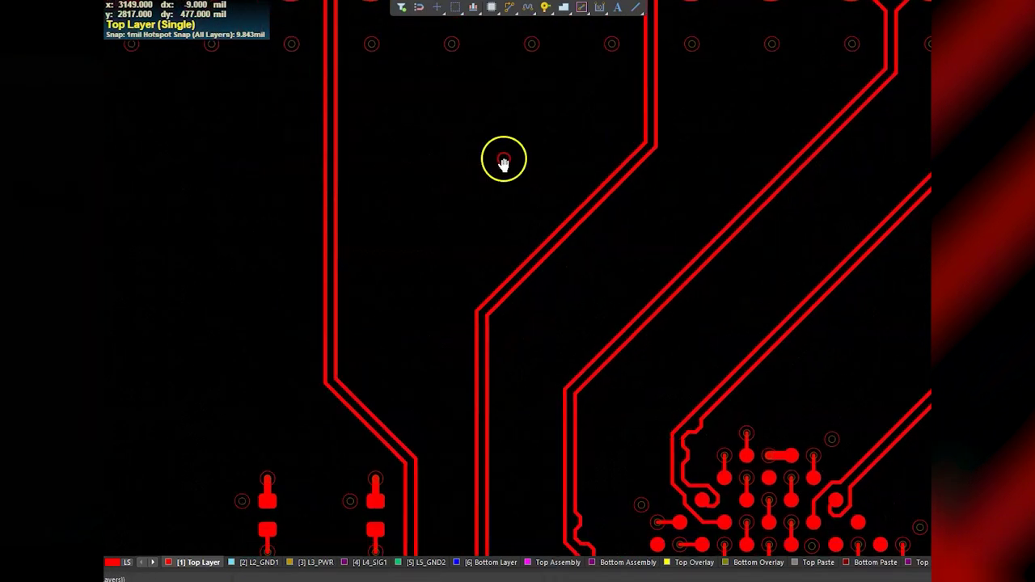